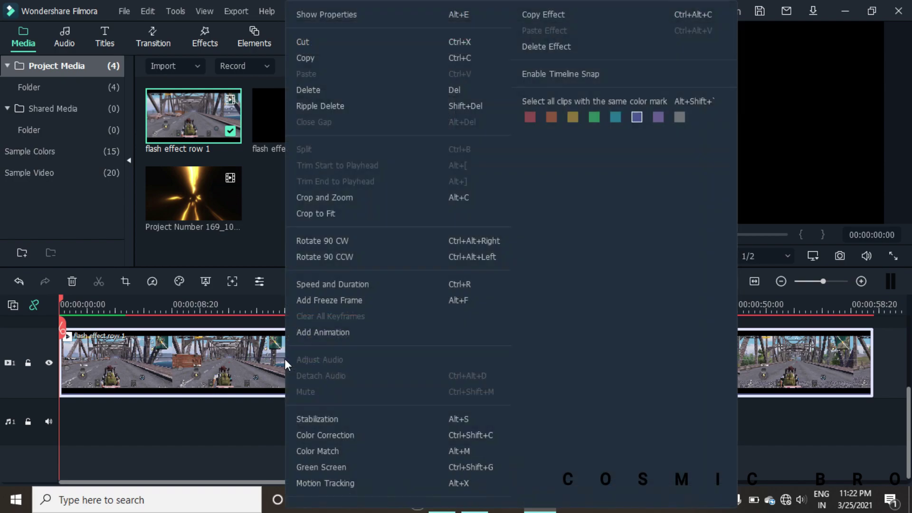
# Set the flash effect row 1 clip's playback speed to 16x
pyautogui.click(378, 283)
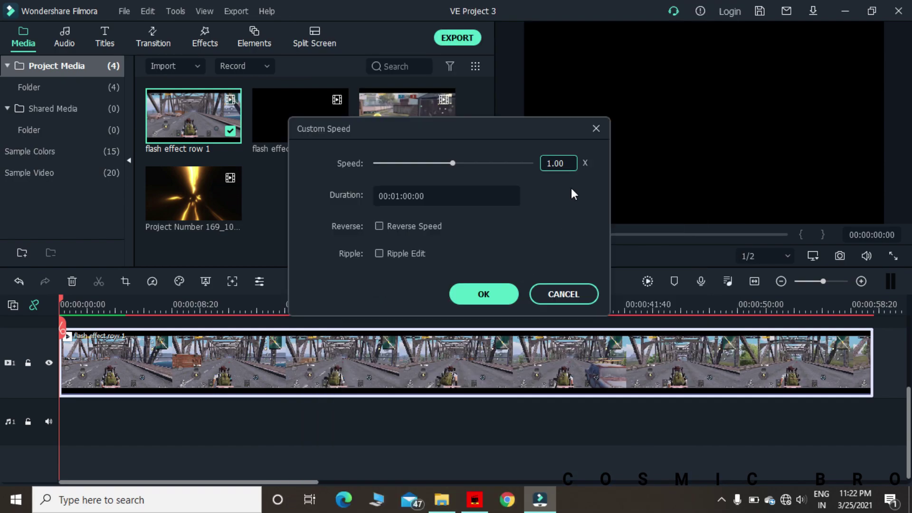
pyautogui.write('16')
pyautogui.click(483, 294)
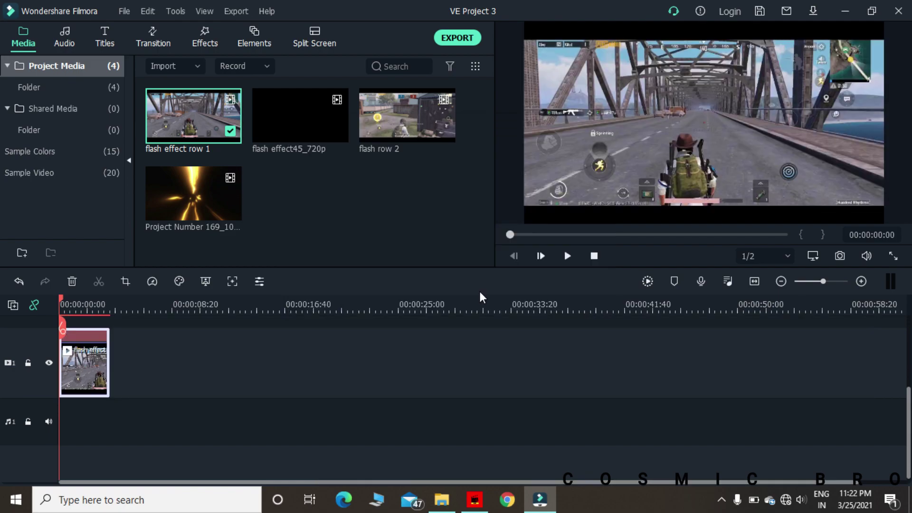
# Preview the Project Number 169_1080p clip and place it on video track 2 at the start of the timeline
pyautogui.scroll(2, 166, 394)
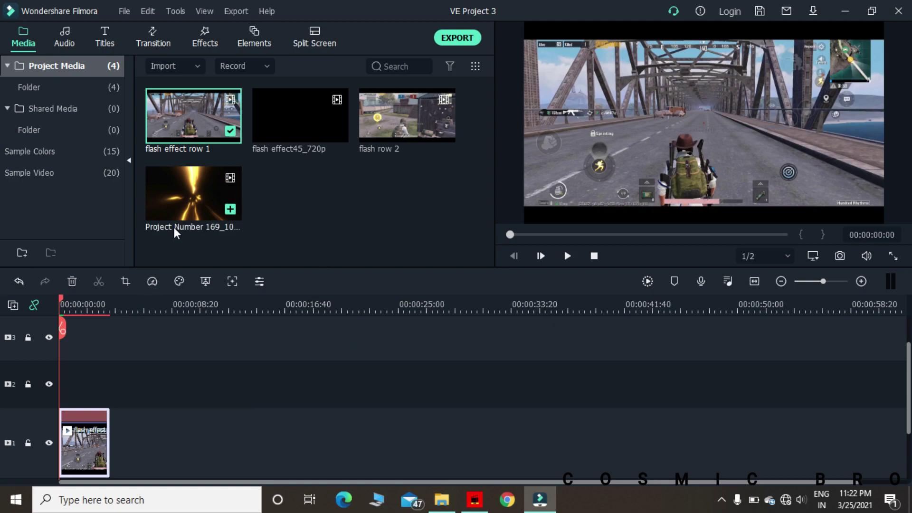
pyautogui.doubleClick(177, 210)
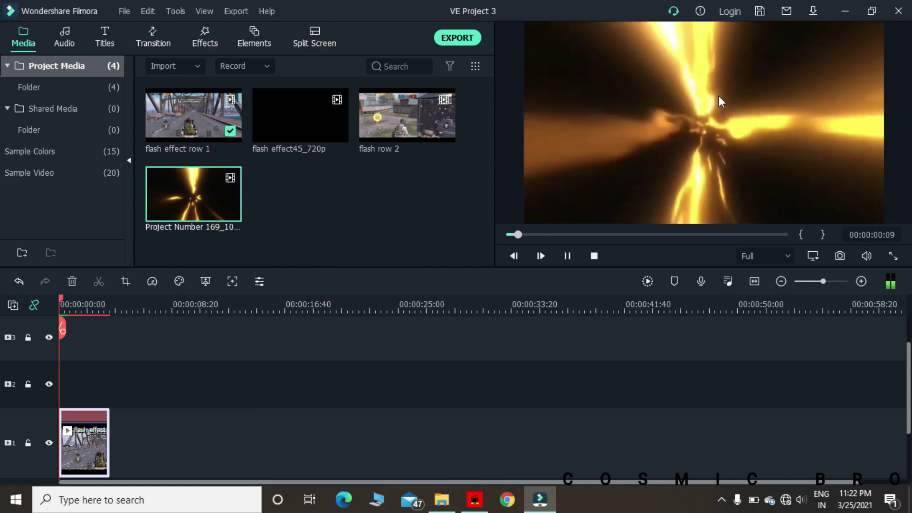
pyautogui.click(567, 255)
pyautogui.moveTo(182, 214); pyautogui.dragTo(14, 408)
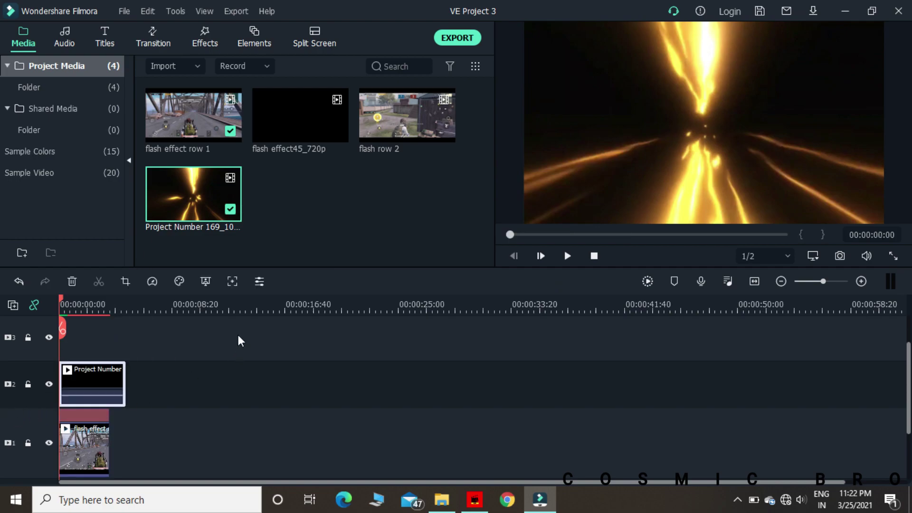
# Trim the end of the Project Number 169_1080p clip to line up with the end of the gameplay clip below
pyautogui.scroll(3, 545, 353)
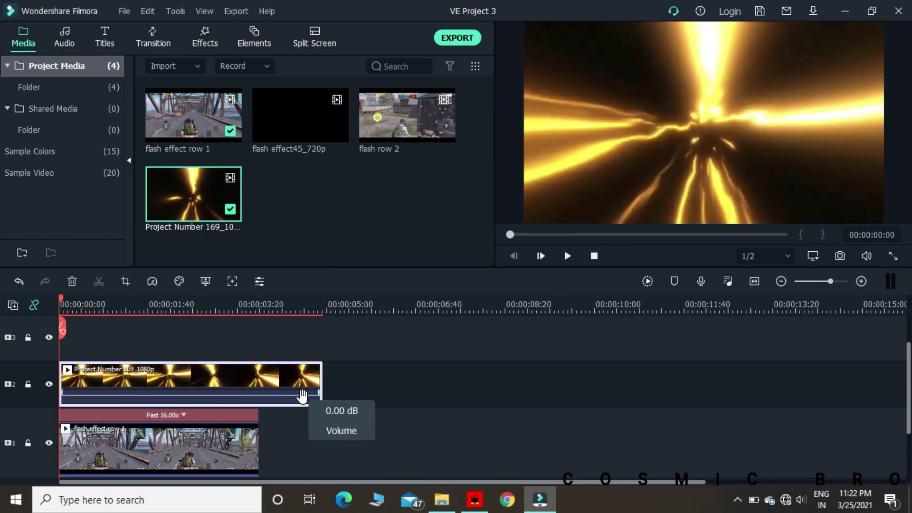
pyautogui.moveTo(317, 376); pyautogui.dragTo(259, 378)
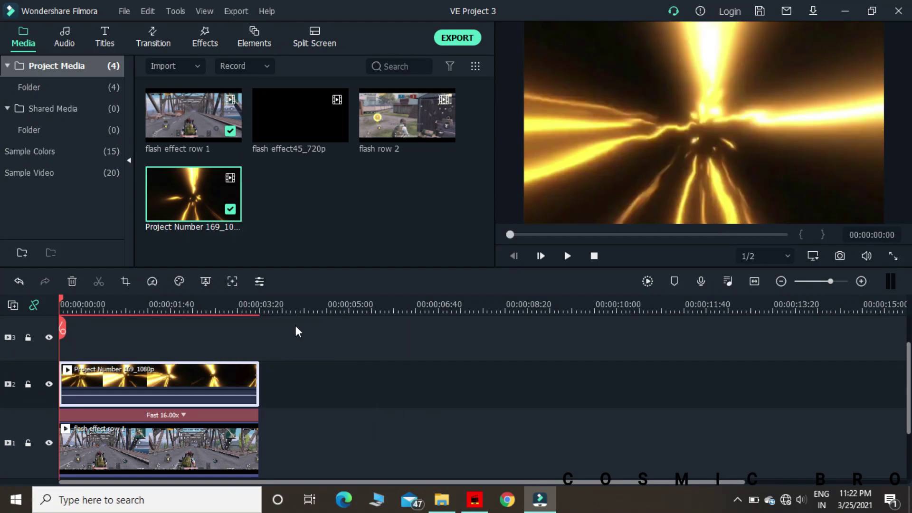
pyautogui.moveTo(302, 311); pyautogui.dragTo(750, 311)
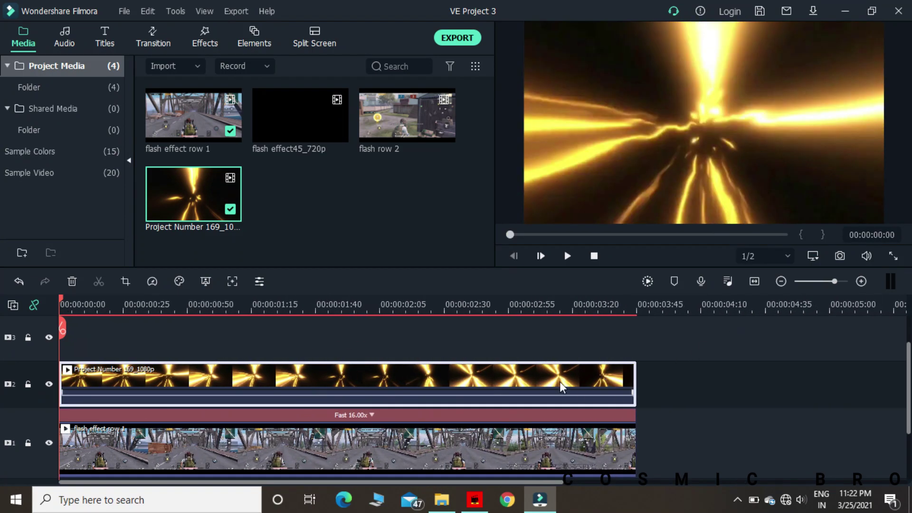
pyautogui.click(750, 283)
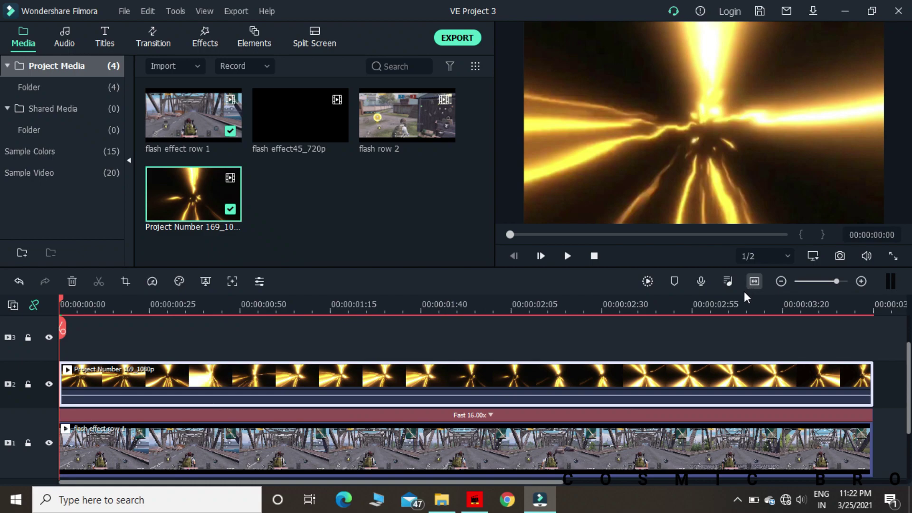
# Set the blending mode of the Project Number 169_1080p overlay to Screen
pyautogui.doubleClick(485, 378)
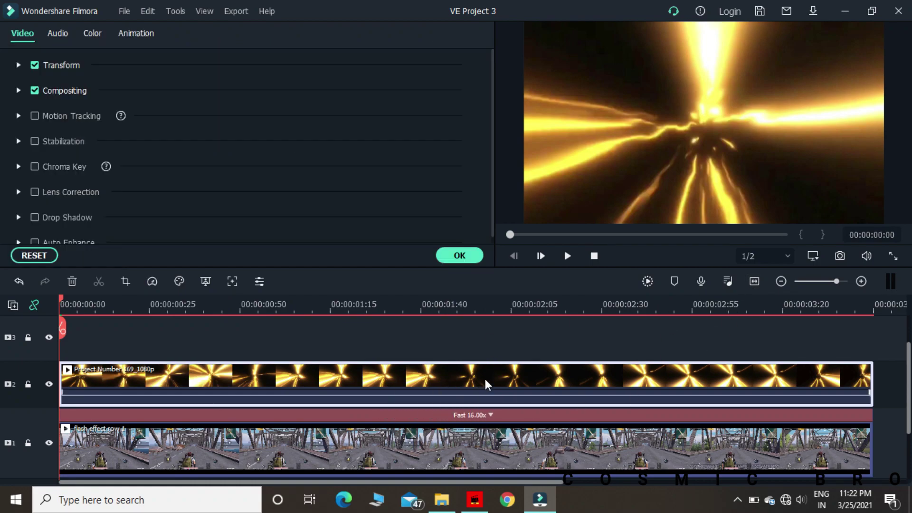
pyautogui.click(20, 92)
pyautogui.click(289, 127)
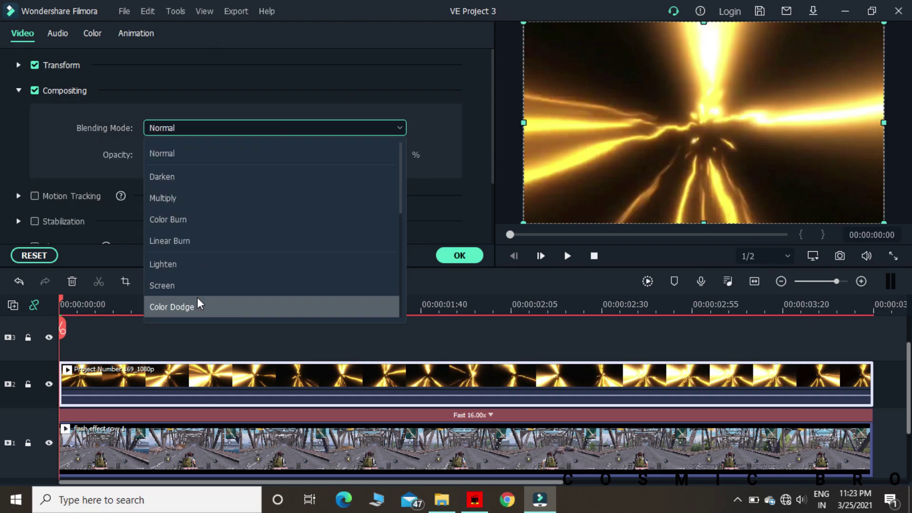
pyautogui.click(207, 285)
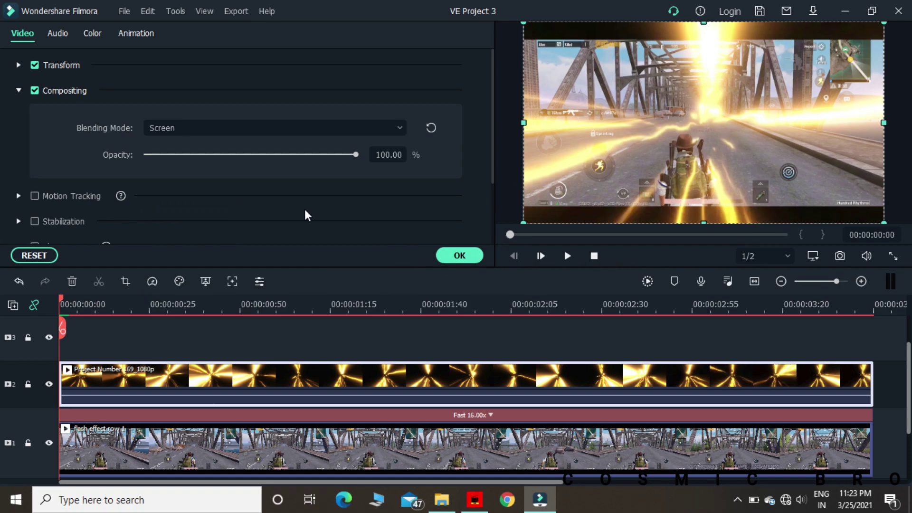
pyautogui.click(20, 91)
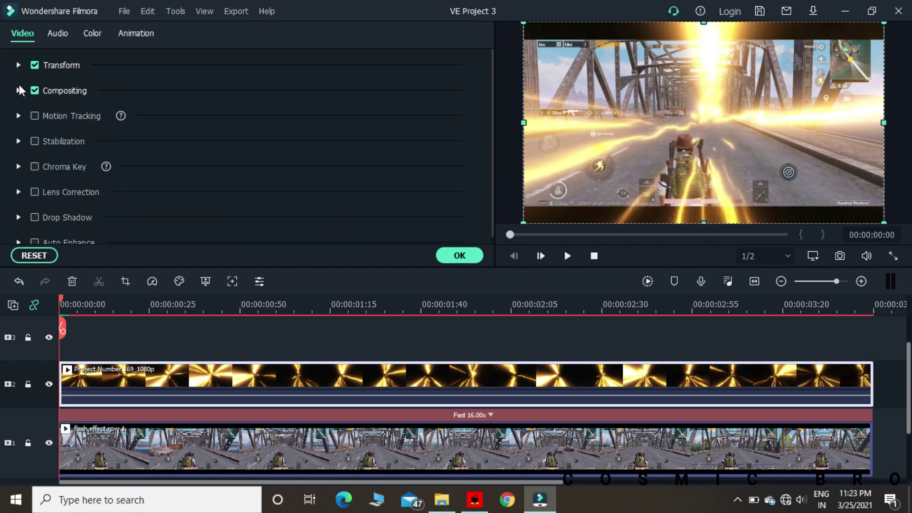
# Enlarge the overlay to about 114% and move it to about X -33, Y -19 in the frame
pyautogui.click(18, 68)
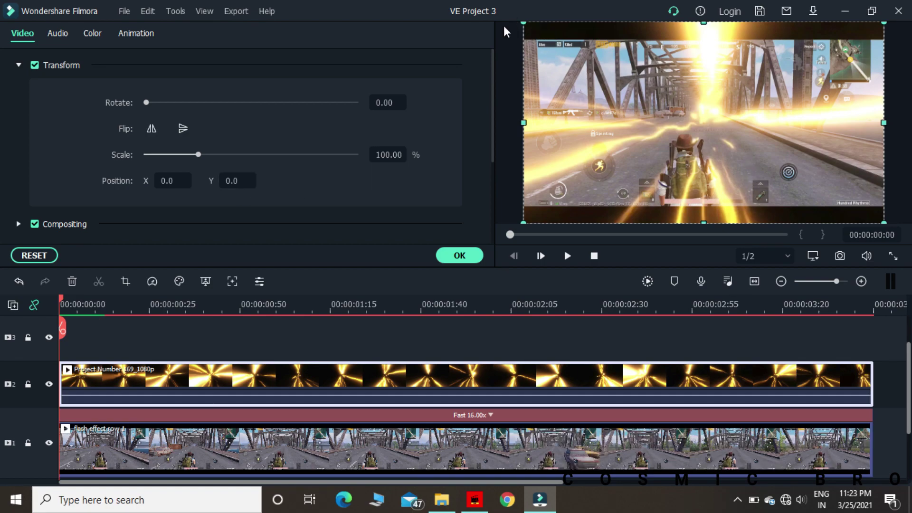
pyautogui.moveTo(526, 24); pyautogui.dragTo(477, 16)
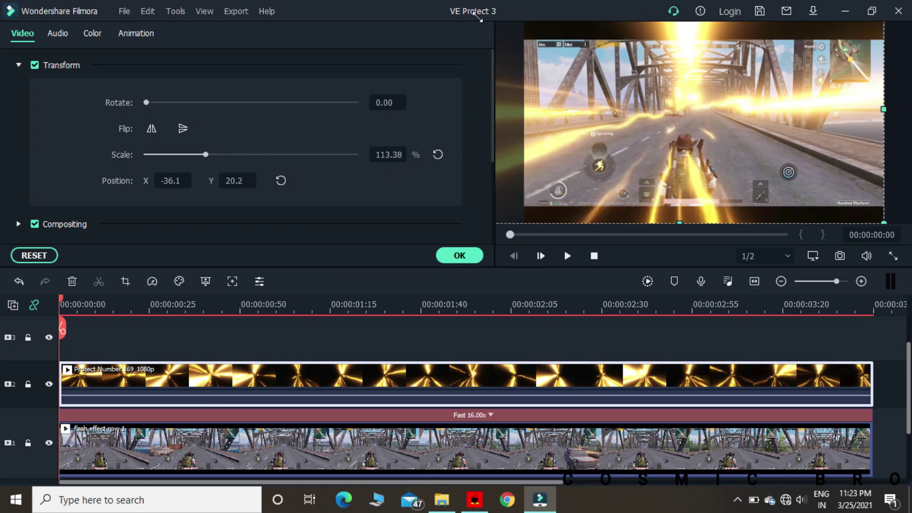
pyautogui.moveTo(598, 121); pyautogui.dragTo(600, 145)
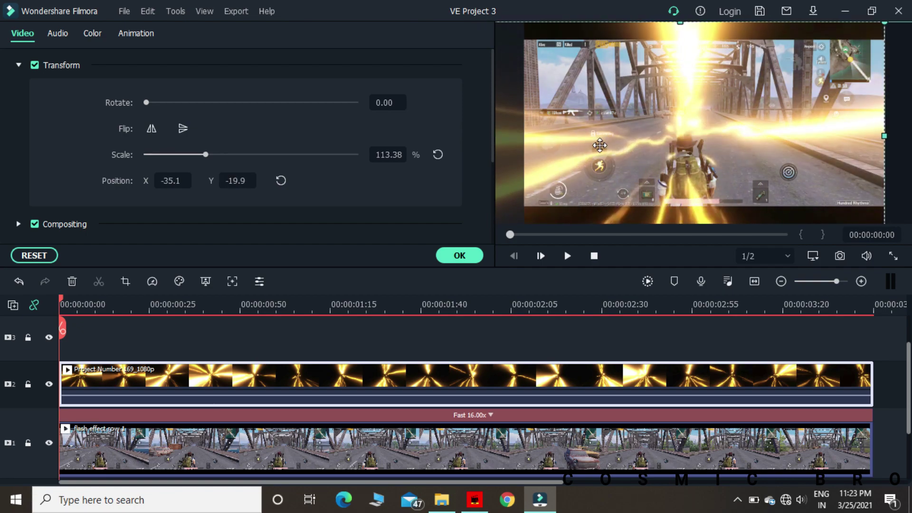
pyautogui.moveTo(883, 23); pyautogui.dragTo(885, 22)
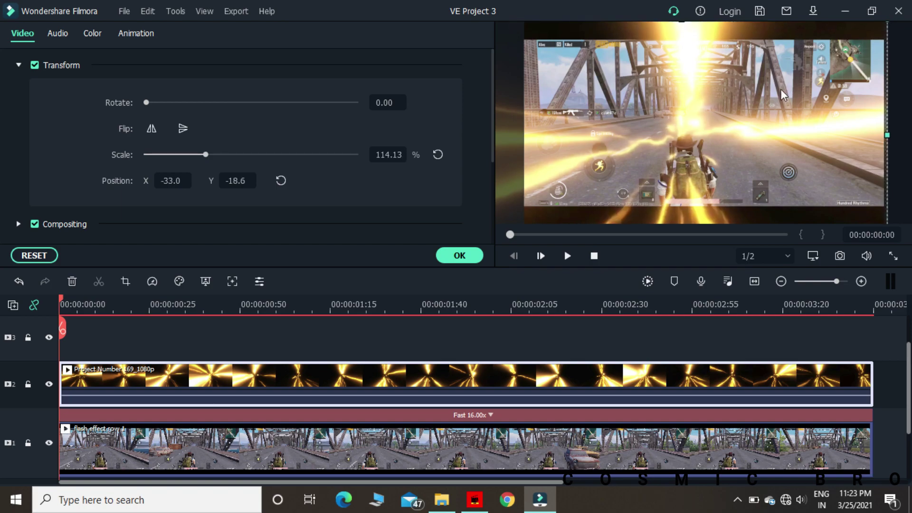
# Nudge the overlay to X -30.0, Y -34.6 so its burst centers on the running character, and close its properties
pyautogui.moveTo(754, 127); pyautogui.dragTo(755, 127)
pyautogui.press('Down')
pyautogui.press('Down')
pyautogui.press('Down')
pyautogui.press('Down')
pyautogui.press('Down')
pyautogui.press('Down')
pyautogui.press('Down')
pyautogui.press('Down')
pyautogui.press('Down')
pyautogui.press('Down')
pyautogui.press('Down')
pyautogui.press('Down')
pyautogui.press('Down')
pyautogui.press('Down')
pyautogui.press('Down')
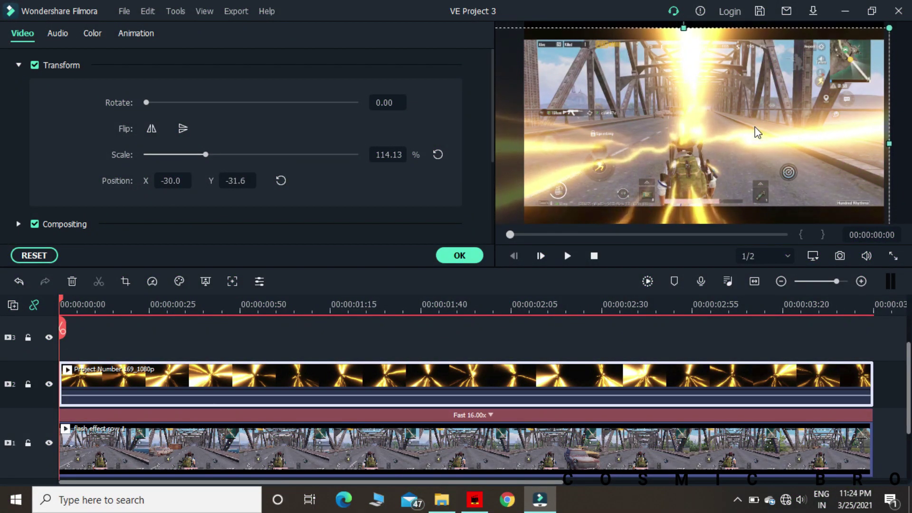
pyautogui.press('Left')
pyautogui.press('Left')
pyautogui.press('Up')
pyautogui.press('Up')
pyautogui.press('Up')
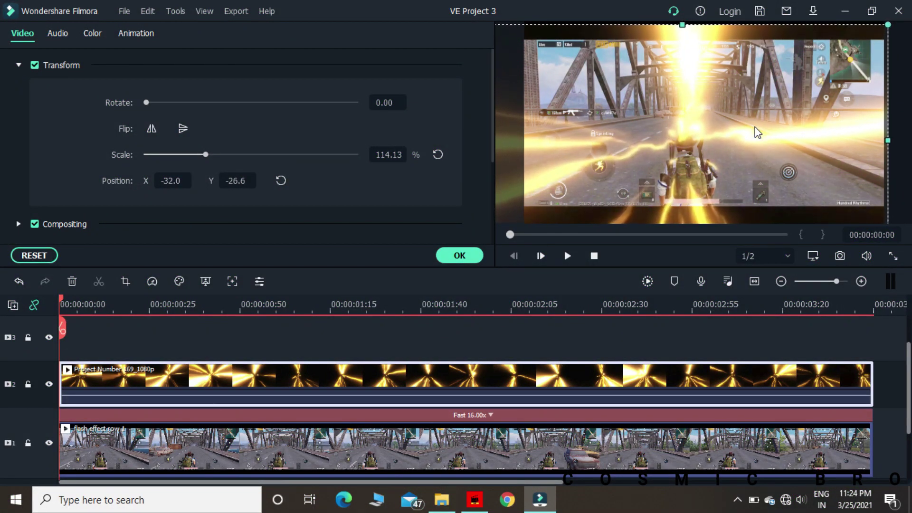
pyautogui.press('Down')
pyautogui.press('Down')
pyautogui.press('Down')
pyautogui.press('Right')
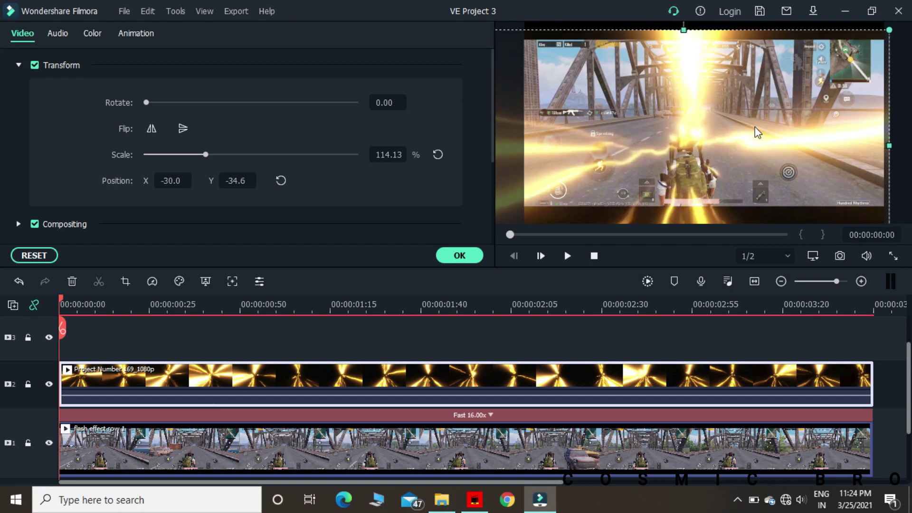
pyautogui.click(574, 364)
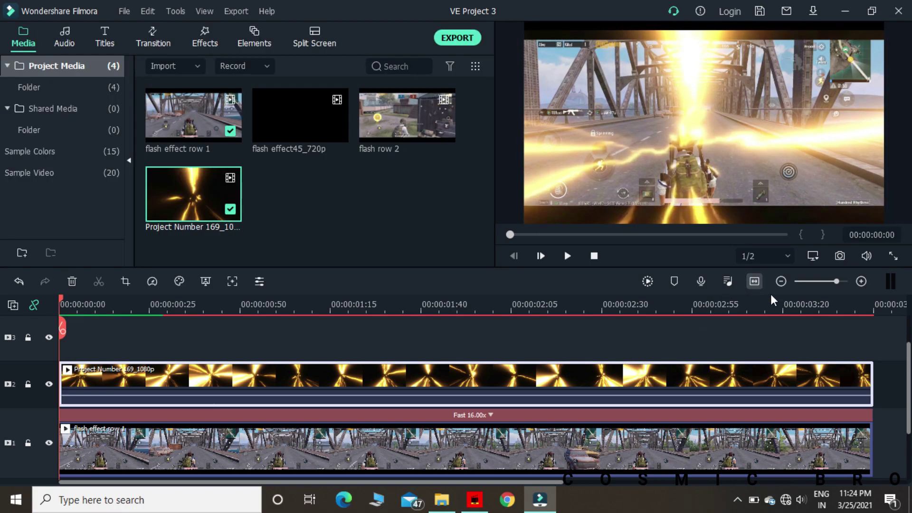
# Add the flash row 2 clip to video track 2 directly after the Project Number 169_1080p overlay
pyautogui.click(781, 281)
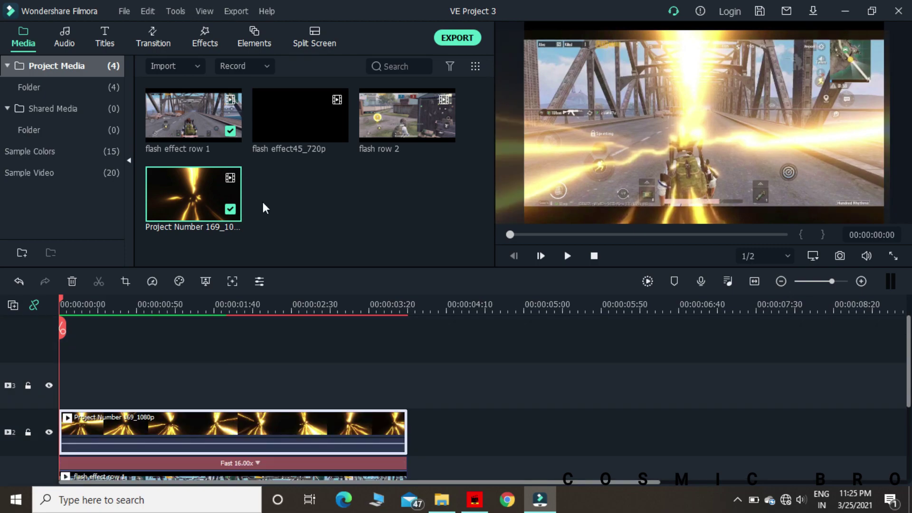
pyautogui.click(397, 126)
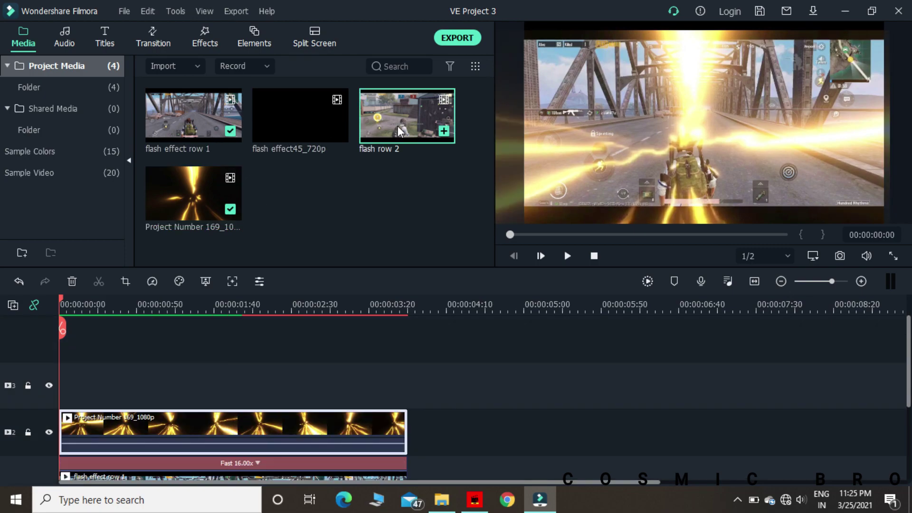
pyautogui.doubleClick(398, 126)
pyautogui.moveTo(400, 127); pyautogui.dragTo(409, 434)
pyautogui.rightClick(411, 433)
pyautogui.click(425, 443)
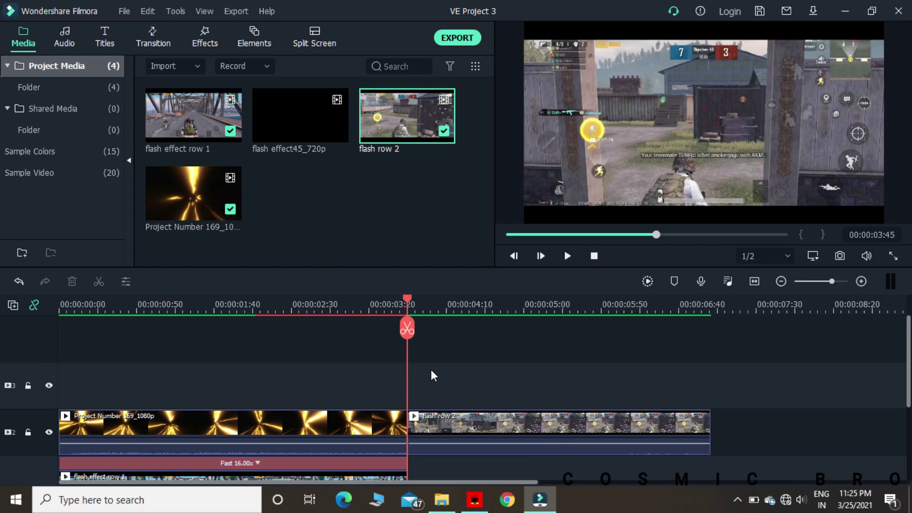
# Play into the flash row 2 clip, step to the frame at 00:00:04:20 and split the clip there
pyautogui.press('space')
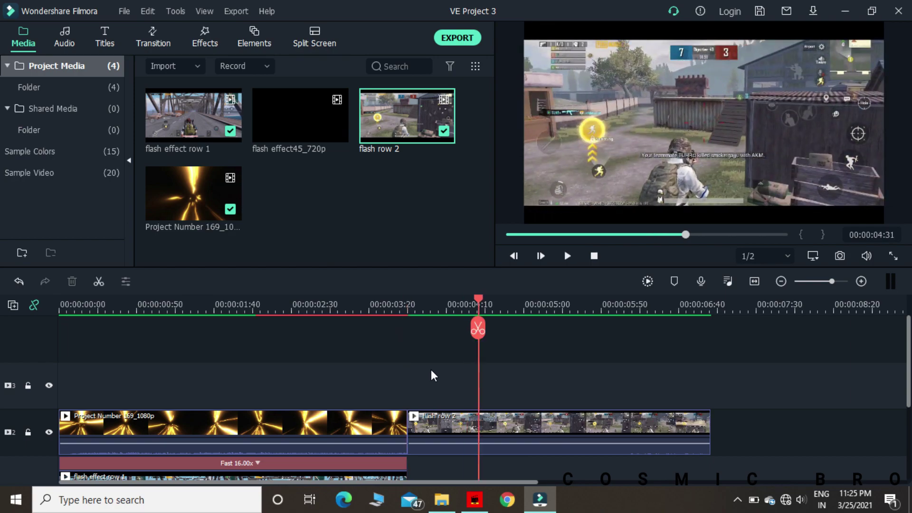
pyautogui.press('Left')
pyautogui.press('Left')
pyautogui.press('Left')
pyautogui.press('Left')
pyautogui.press('Left')
pyautogui.press('Left')
pyautogui.press('Left')
pyautogui.press('Left')
pyautogui.press('Left')
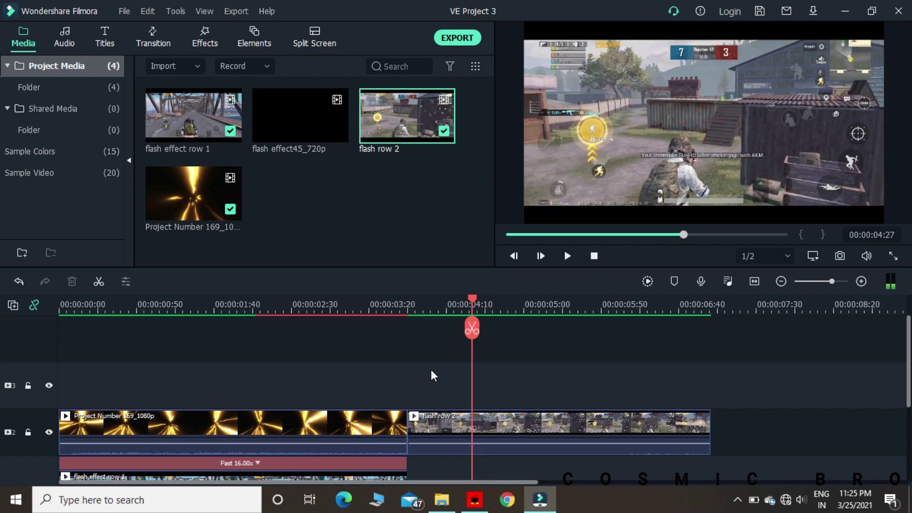
pyautogui.press('Left')
pyautogui.press('Left')
pyautogui.press('Left')
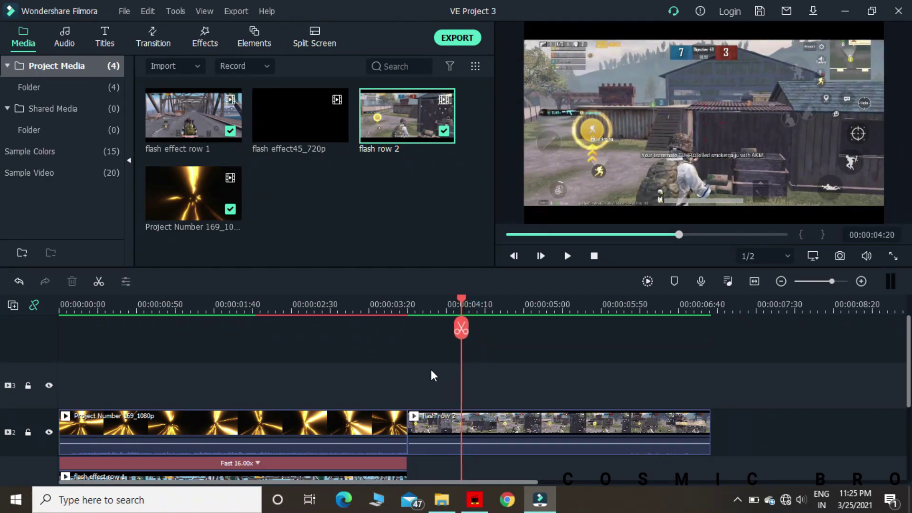
pyautogui.press('Left')
pyautogui.press('Left')
pyautogui.press('Left')
pyautogui.press('Left')
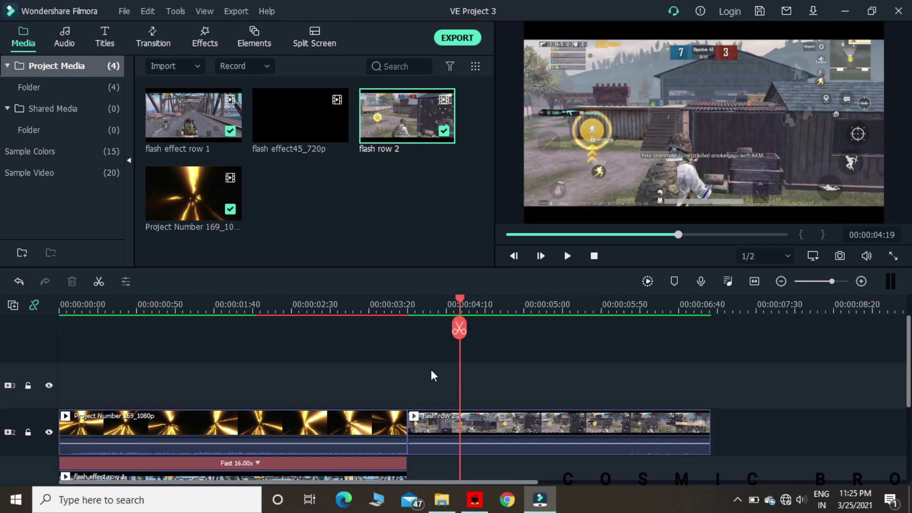
pyautogui.press('Left')
pyautogui.press('Left')
pyautogui.press('Left')
pyautogui.press('Right')
pyautogui.press('Right')
pyautogui.press('Right')
pyautogui.press('Right')
pyautogui.press('Right')
pyautogui.press('Right')
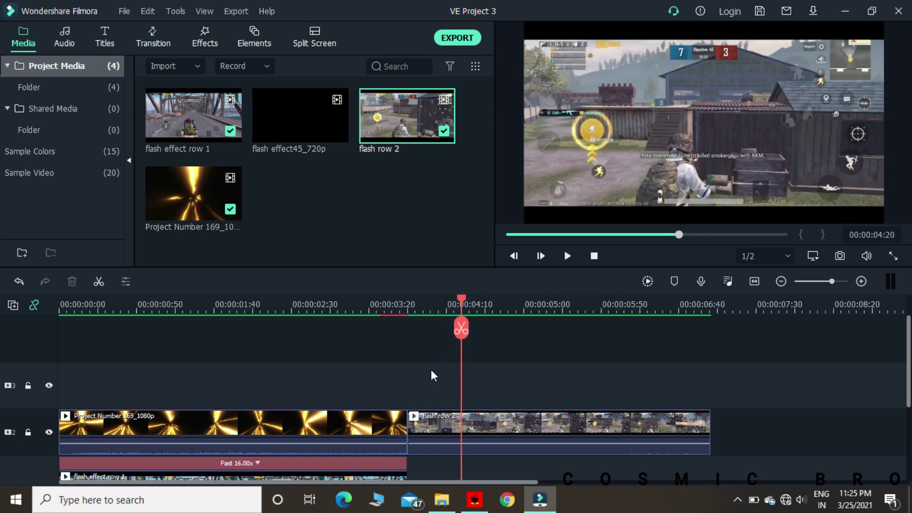
pyautogui.click(461, 327)
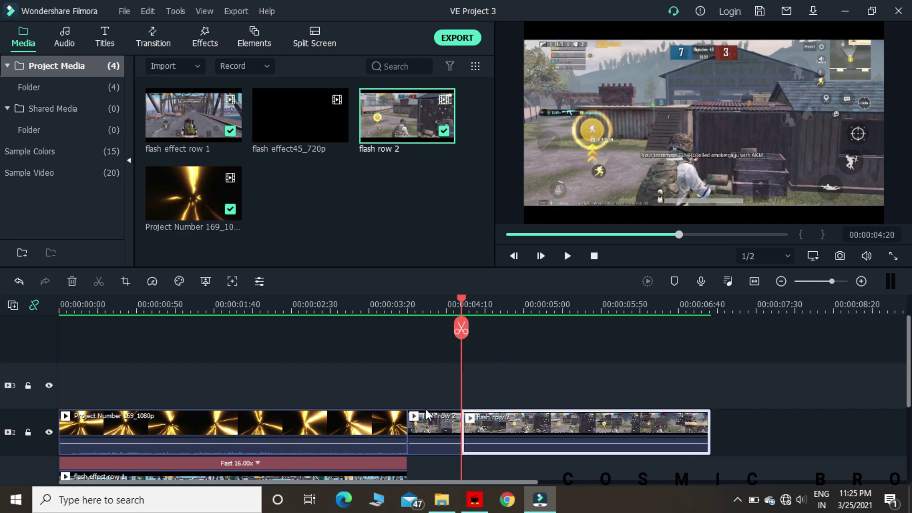
# Delete the short flash row 2 segment before the split, leaving its gap open
pyautogui.click(429, 426)
pyautogui.rightClick(429, 426)
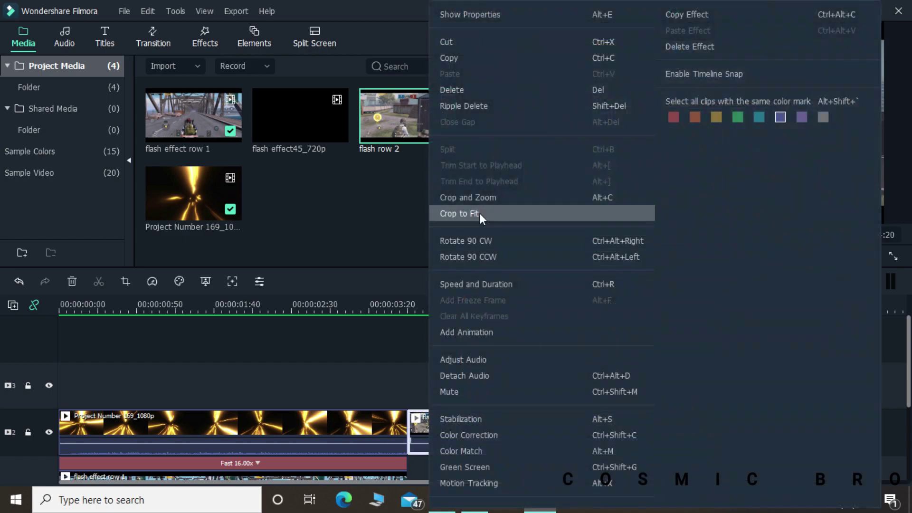
pyautogui.click(479, 86)
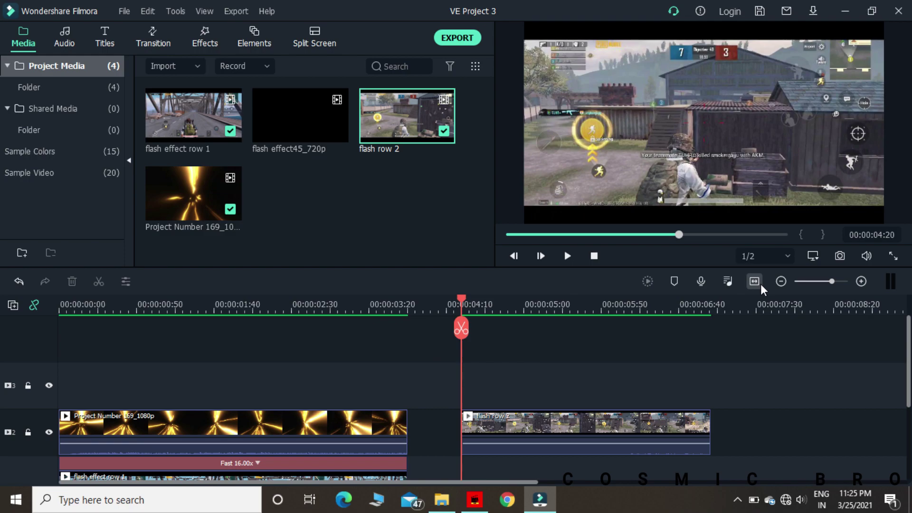
# Take a snapshot of the flash row 2 frame at 00:00:04:20 and preview the captured image
pyautogui.click(842, 256)
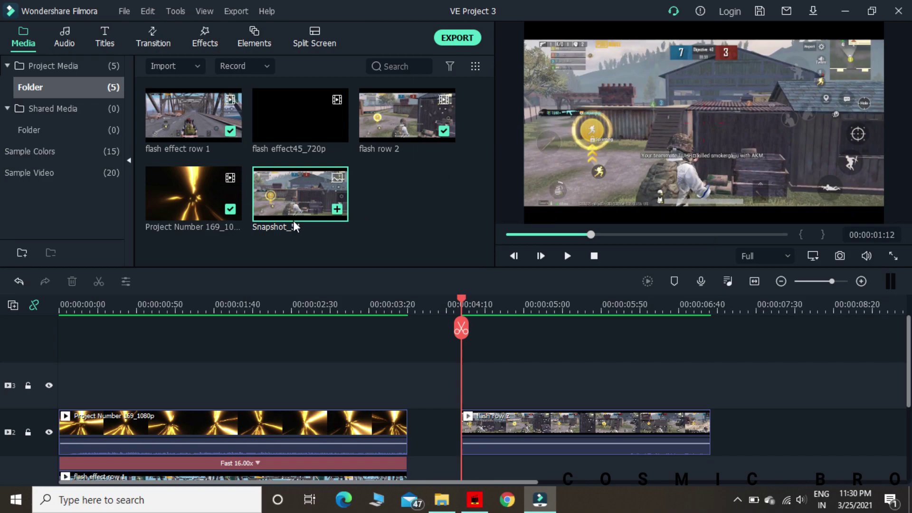
pyautogui.press('space')
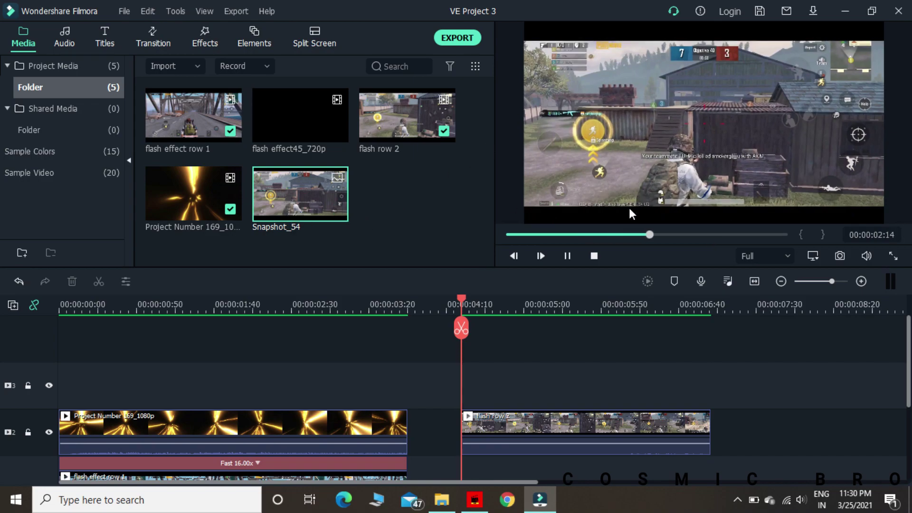
pyautogui.press('space')
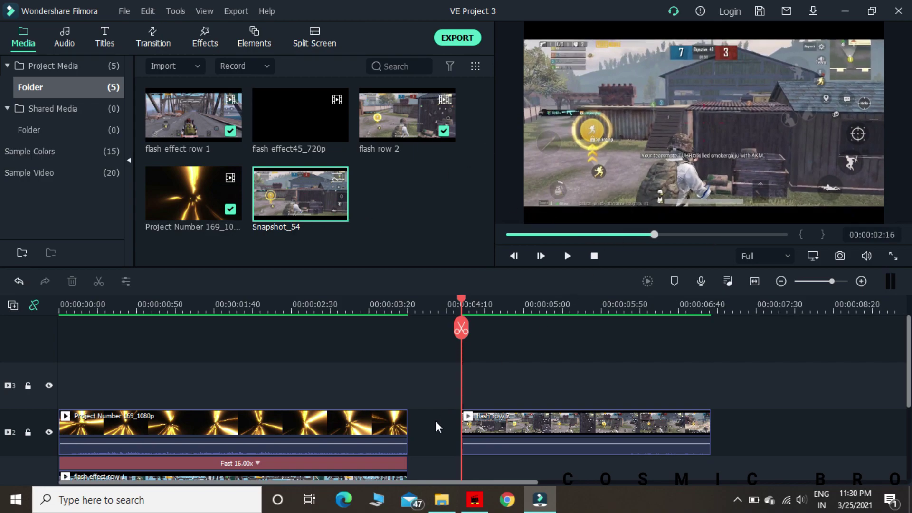
# Switch to Chrome, search for inpaint and open the Inpaint website from the results
pyautogui.click(496, 506)
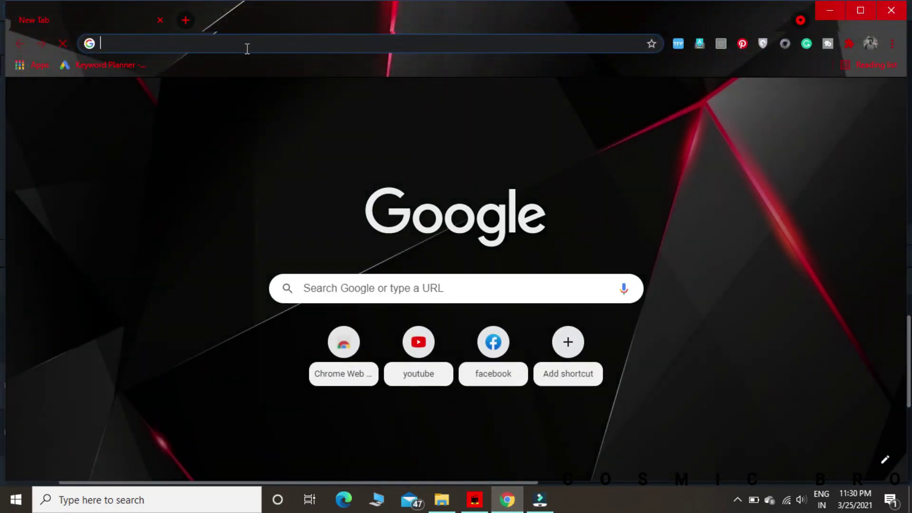
pyautogui.write('in')
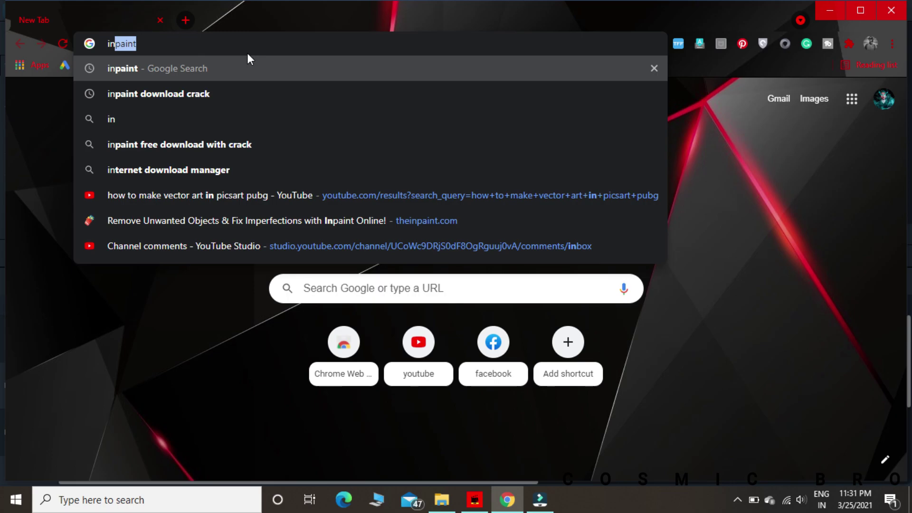
pyautogui.press('Return')
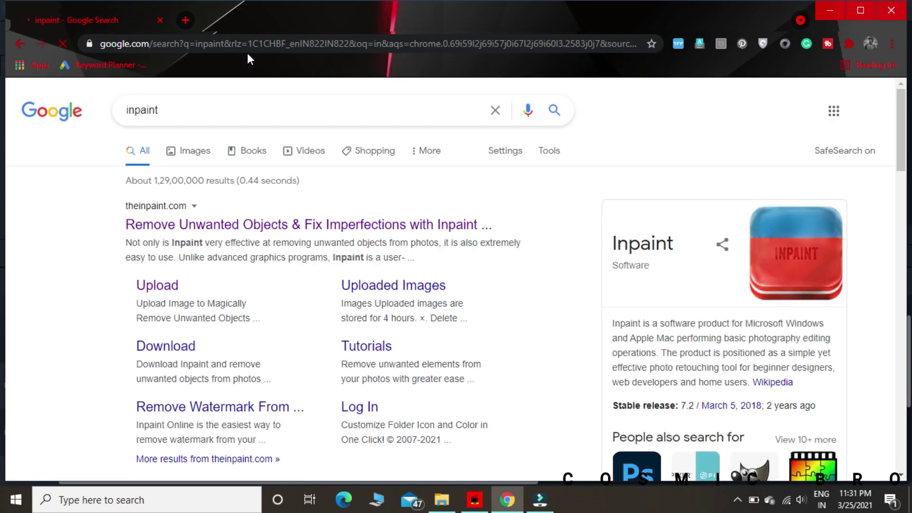
pyautogui.click(264, 225)
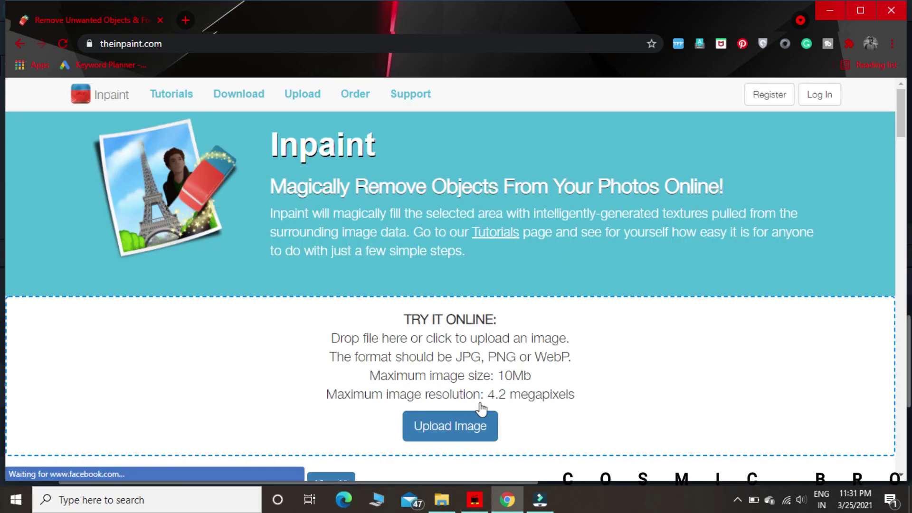
# Find the Snapshot_54 PNG through Windows search, open its file location and upload the file to Inpaint
pyautogui.click(166, 503)
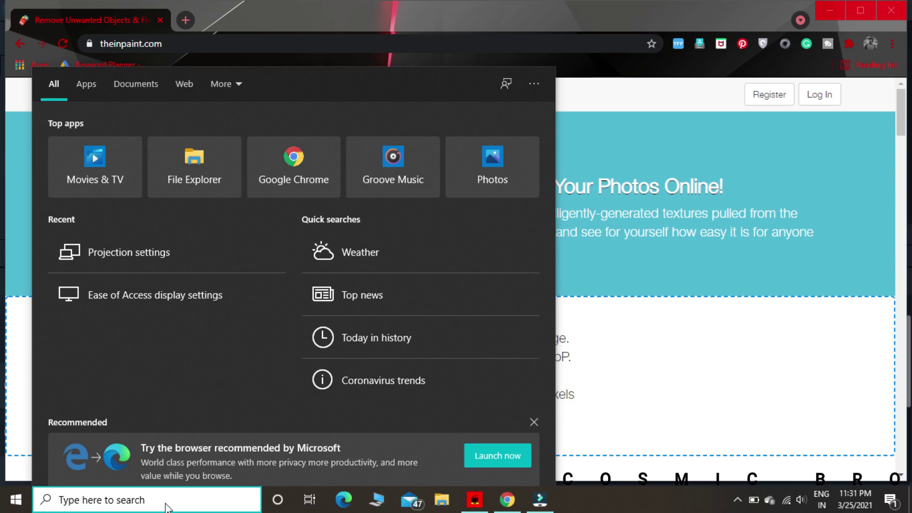
pyautogui.write('sn')
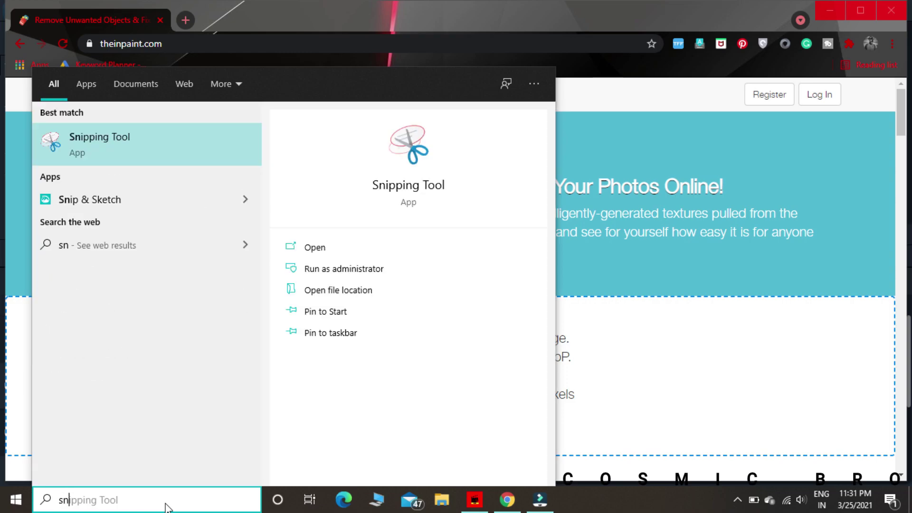
pyautogui.write('ap')
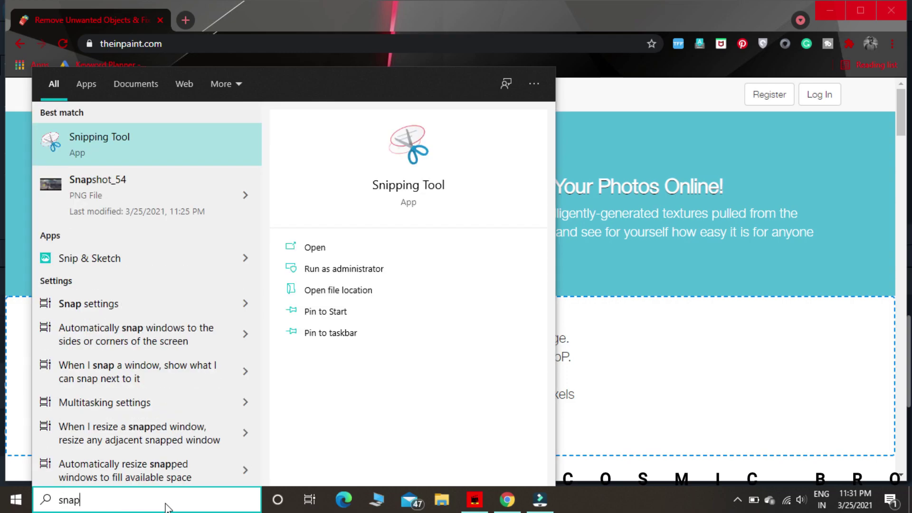
pyautogui.click(240, 207)
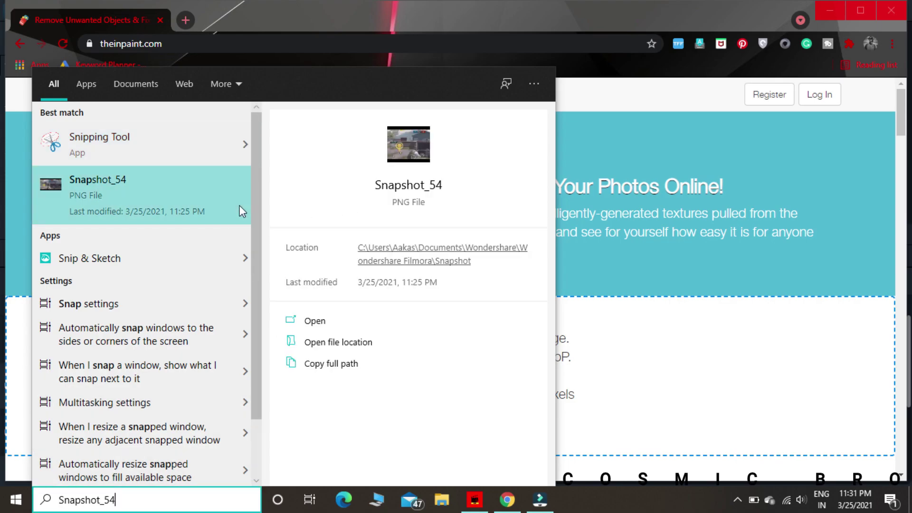
pyautogui.click(335, 342)
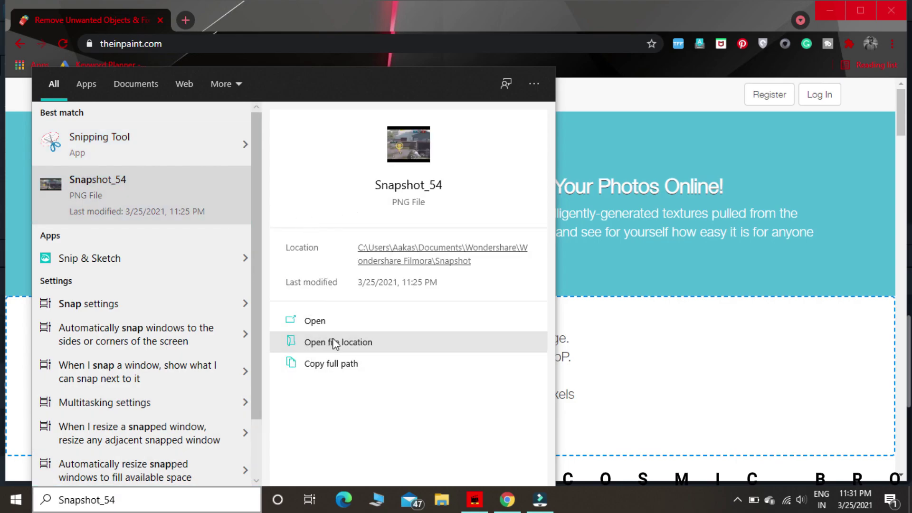
pyautogui.moveTo(230, 116); pyautogui.dragTo(457, 354)
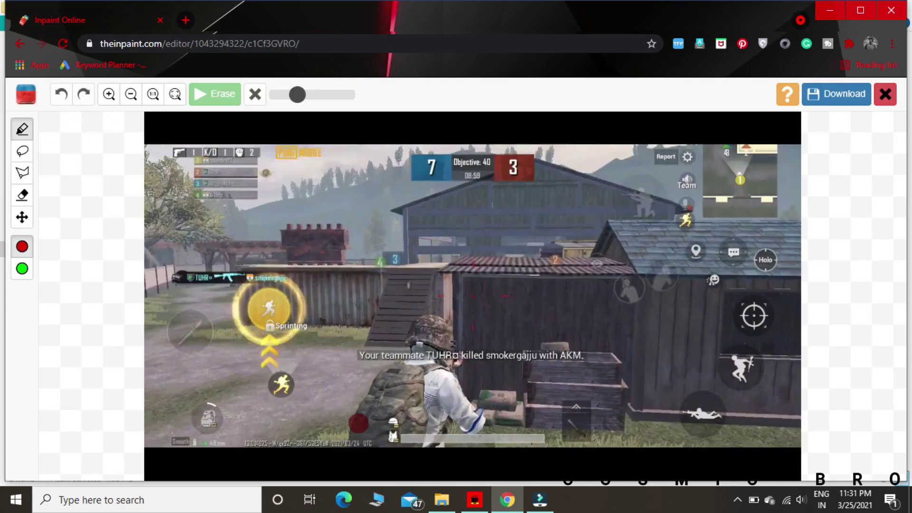
# Mask the soldier in the snapshot with the marker and erase him from the image
pyautogui.moveTo(361, 436)
pyautogui.mouseDown()
pyautogui.moveTo(386, 380)
pyautogui.moveTo(408, 366)
pyautogui.moveTo(414, 330)
pyautogui.moveTo(431, 322)
pyautogui.moveTo(454, 395)
pyautogui.moveTo(474, 417)
pyautogui.moveTo(426, 413)
pyautogui.moveTo(436, 437)
pyautogui.moveTo(377, 425)
pyautogui.moveTo(428, 341)
pyautogui.moveTo(437, 397)
pyautogui.moveTo(417, 401)
pyautogui.moveTo(409, 433)
pyautogui.mouseUp()
pyautogui.click(816, 106)
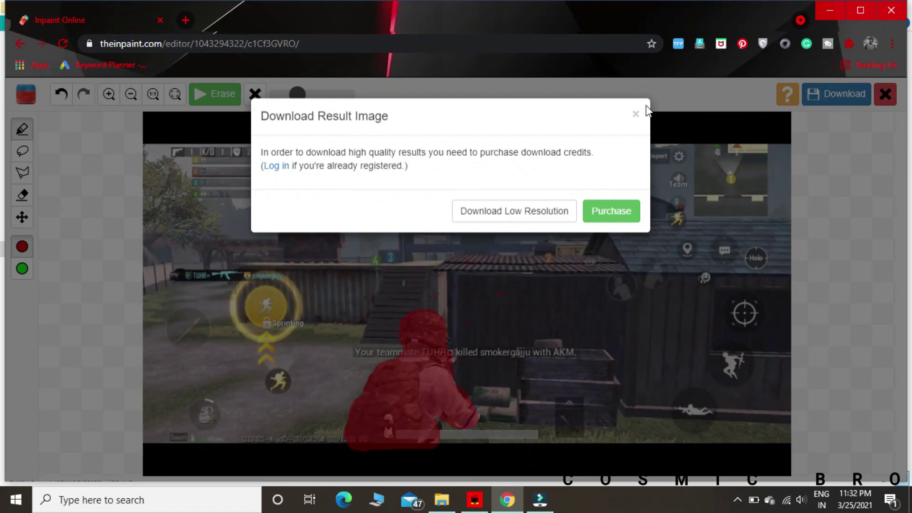
pyautogui.click(635, 115)
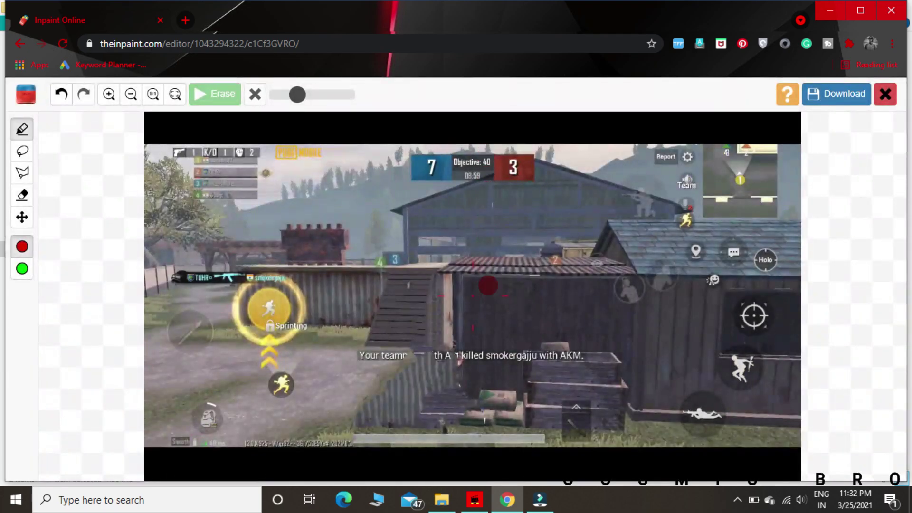
# Download the low-resolution result from Inpaint and show image.jpg in the Downloads folder
pyautogui.click(836, 102)
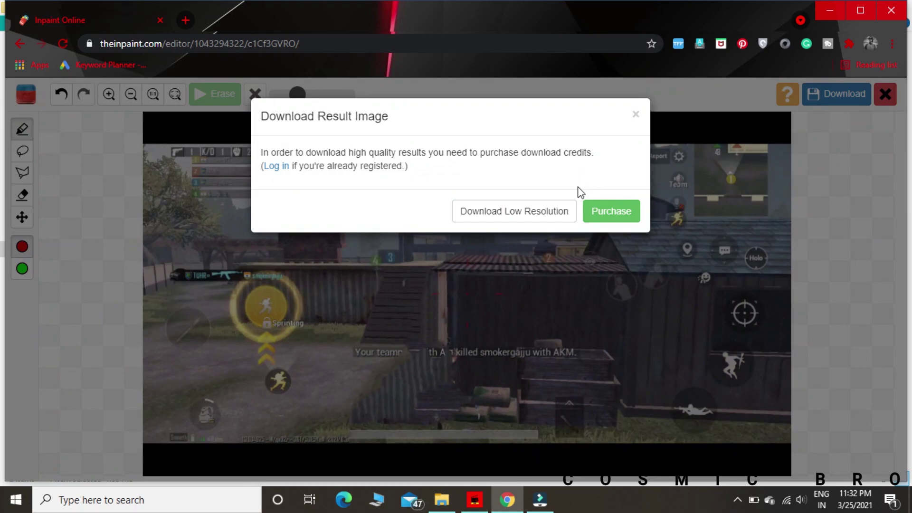
pyautogui.click(524, 215)
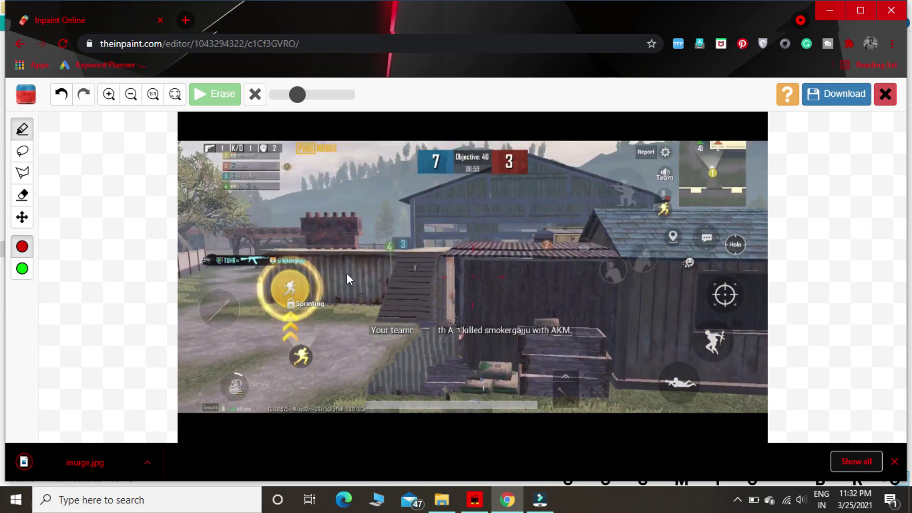
pyautogui.click(148, 464)
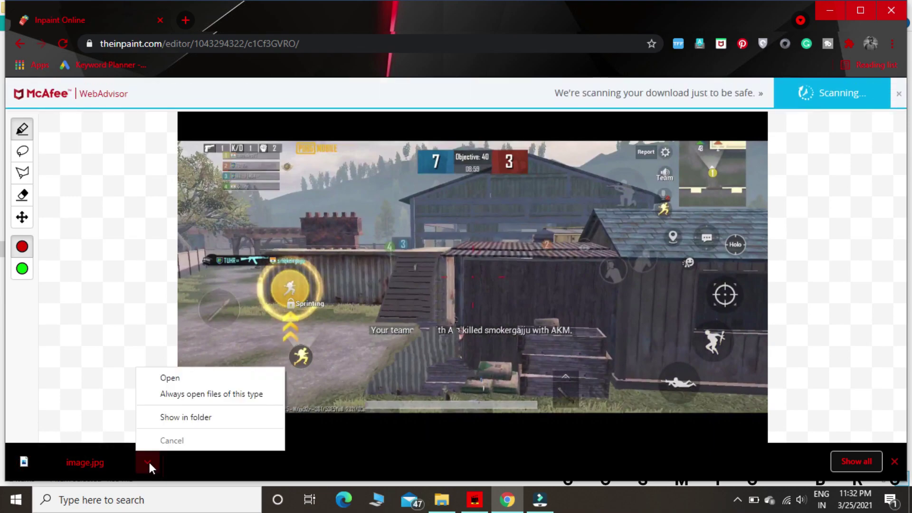
pyautogui.click(178, 423)
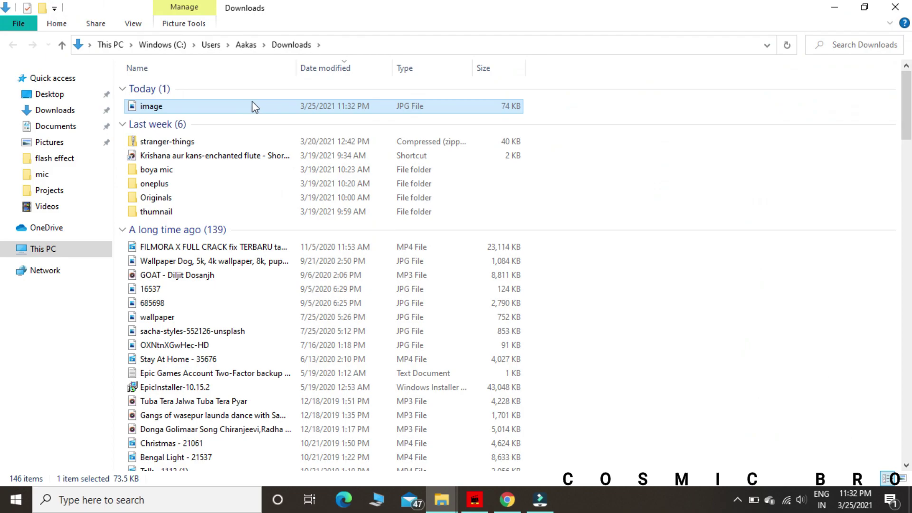
# Import image.jpg into the Filmora project and insert it on video track 2 in the gap before flash row 2
pyautogui.moveTo(244, 109); pyautogui.dragTo(400, 243)
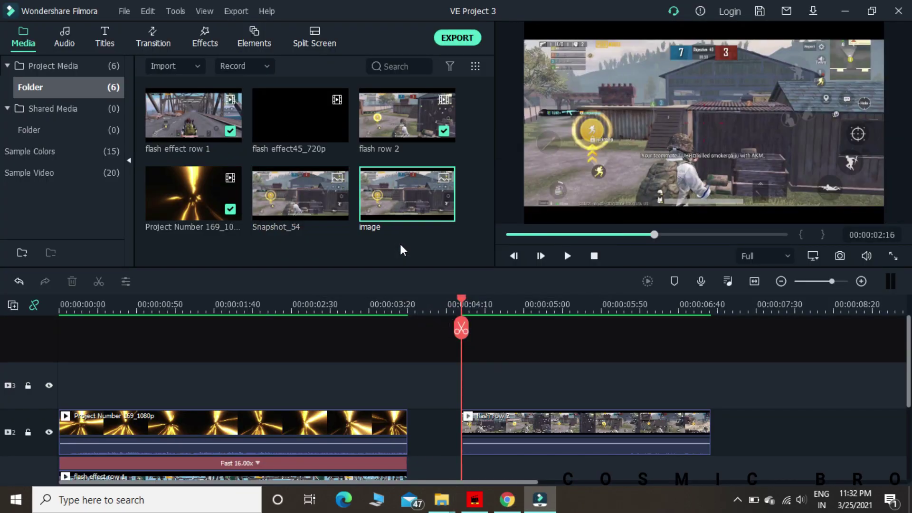
pyautogui.click(559, 435)
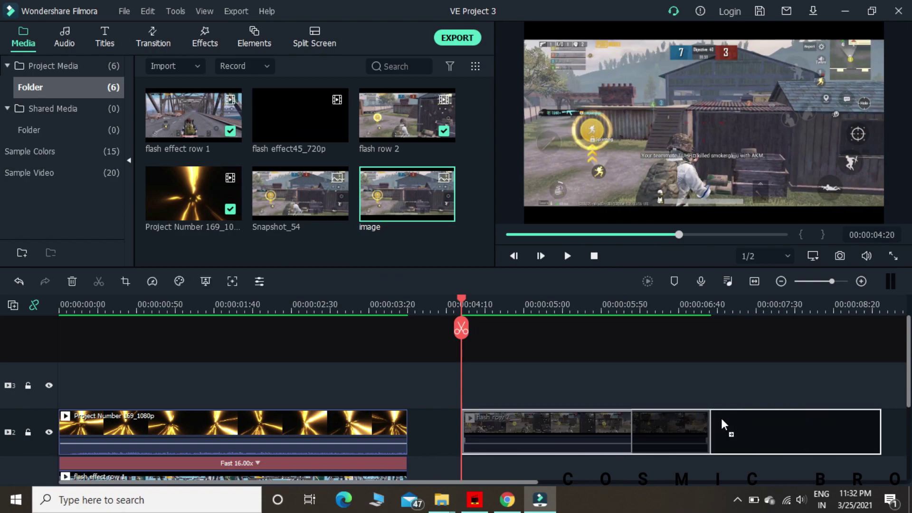
pyautogui.moveTo(707, 402); pyautogui.dragTo(707, 404)
pyautogui.moveTo(403, 212); pyautogui.dragTo(421, 429)
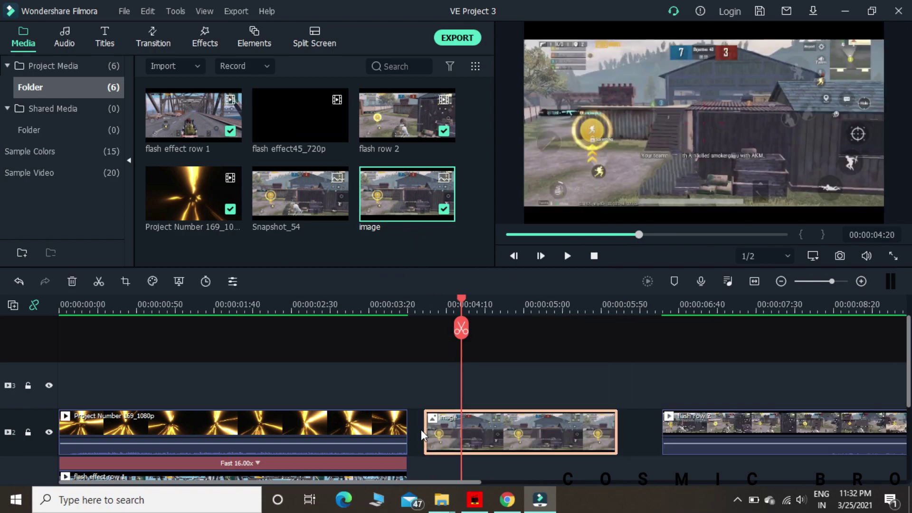
# Ripple delete the gaps before and after the image clip on video track 2
pyautogui.rightClick(418, 425)
pyautogui.click(439, 441)
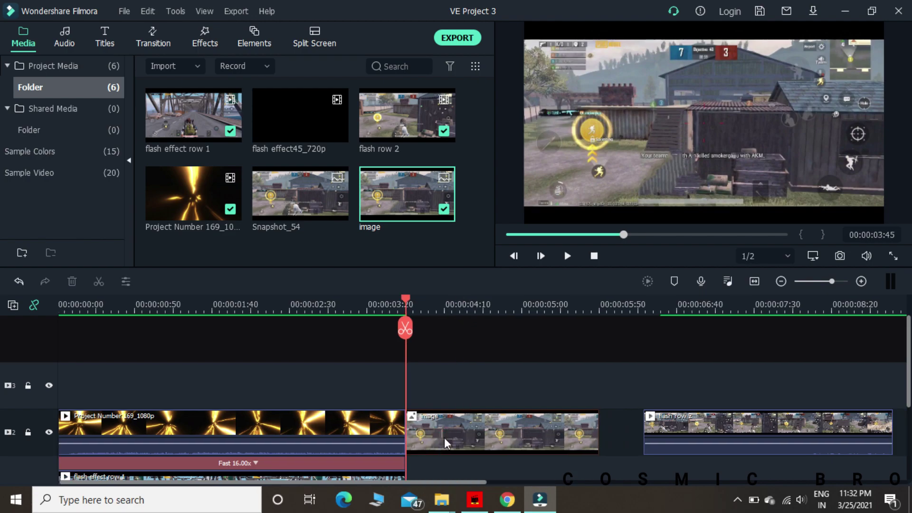
pyautogui.rightClick(627, 428)
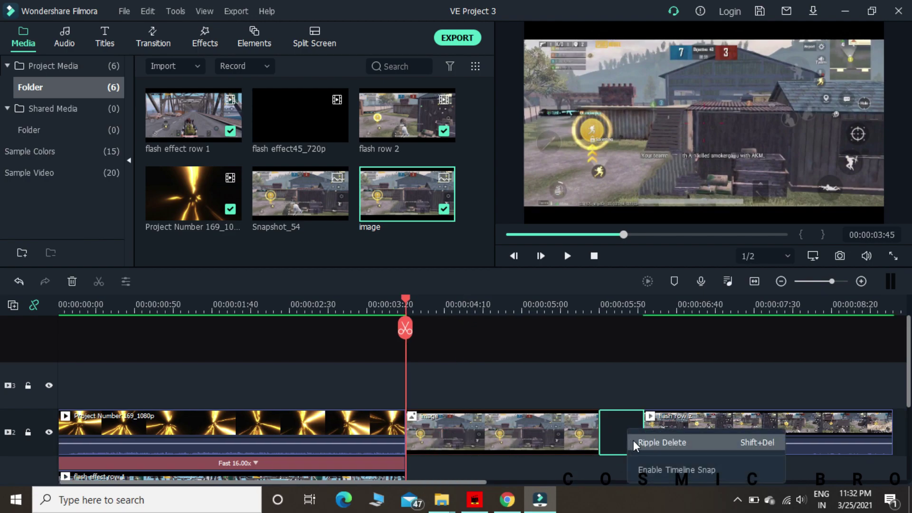
pyautogui.click(636, 441)
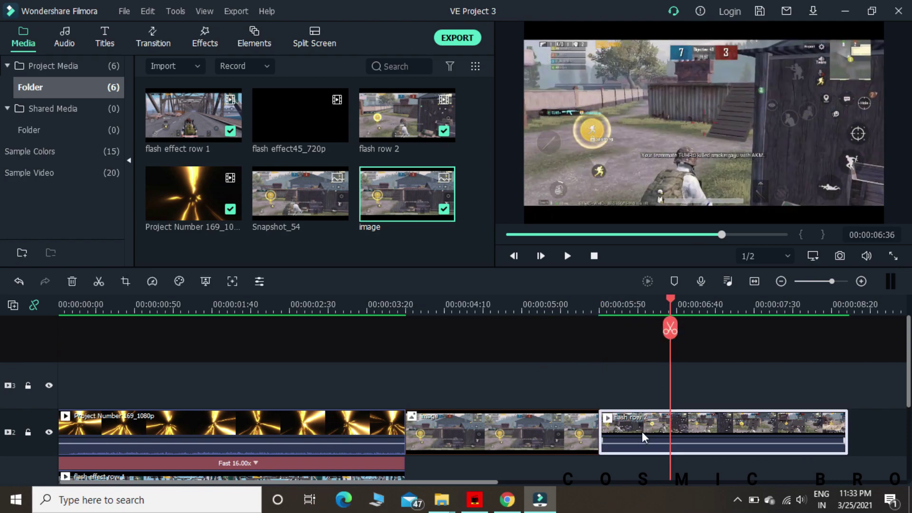
# Move the flash row 2 clip further along video track 2 and shorten the image clip's end to about 00:00:04:20
pyautogui.moveTo(640, 433); pyautogui.dragTo(676, 432)
pyautogui.click(594, 428)
pyautogui.moveTo(598, 421); pyautogui.dragTo(459, 429)
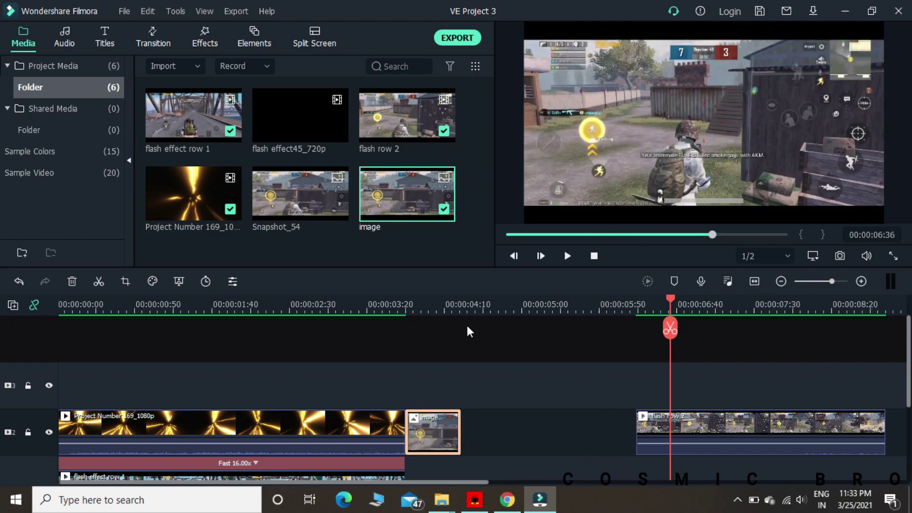
# Split the image clip at 00:00:03:58 and delete the part after the split
pyautogui.click(404, 313)
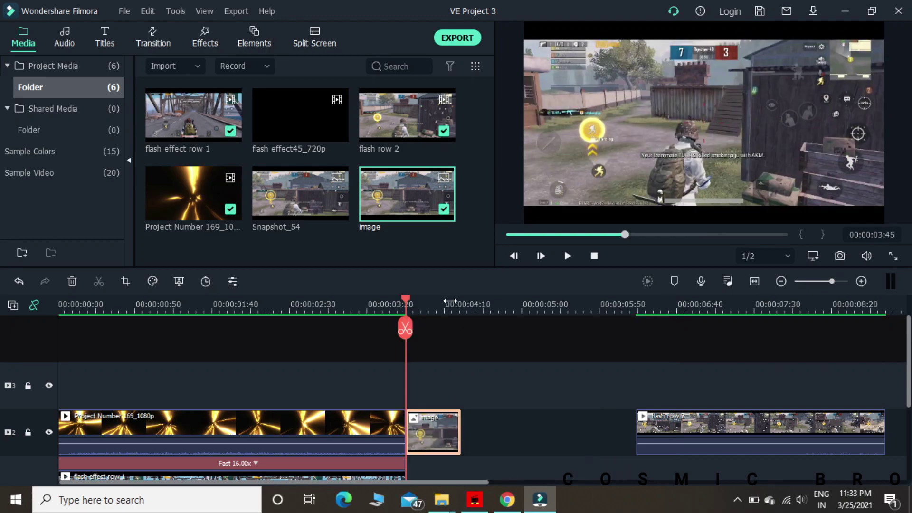
pyautogui.press('Right')
pyautogui.press('Right')
pyautogui.press('Right')
pyautogui.press('Right')
pyautogui.press('Right')
pyautogui.press('Right')
pyautogui.press('Right')
pyautogui.press('Right')
pyautogui.press('Right')
pyautogui.press('Right')
pyautogui.press('Right')
pyautogui.press('Right')
pyautogui.press('Right')
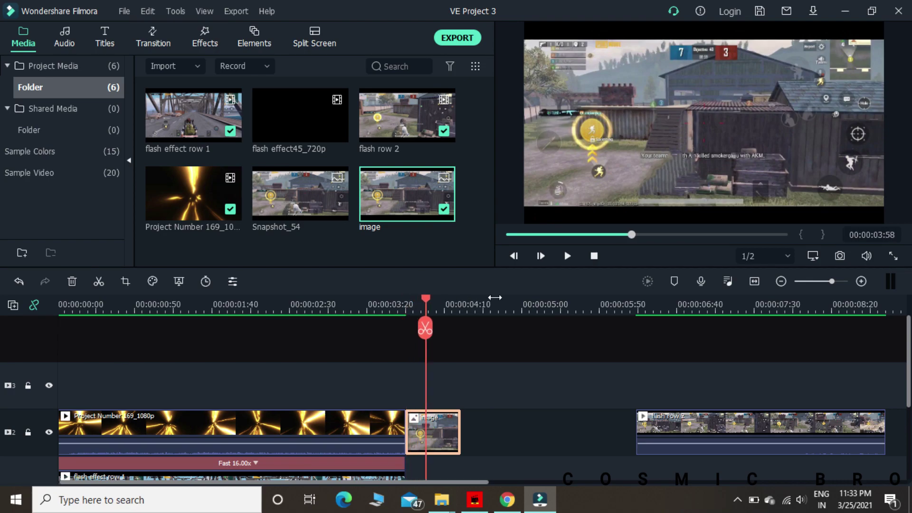
pyautogui.moveTo(499, 300); pyautogui.dragTo(684, 314)
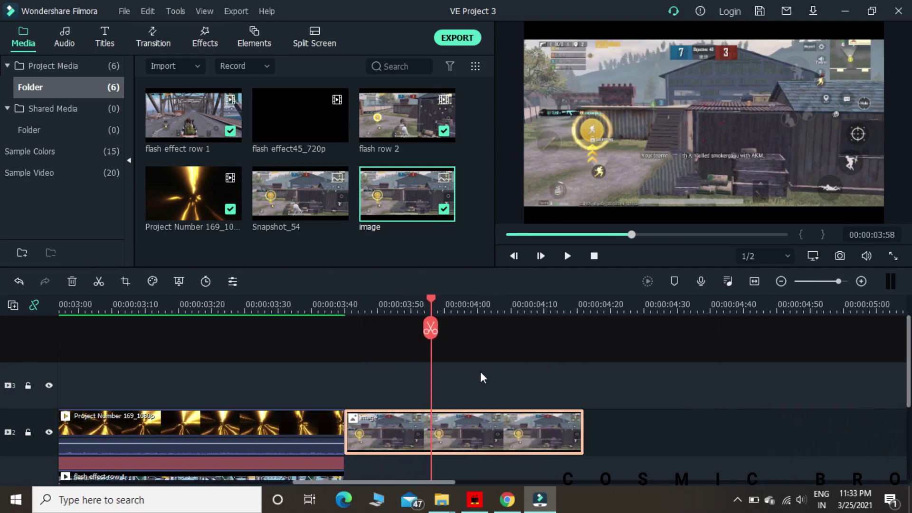
pyautogui.click(431, 328)
pyautogui.rightClick(464, 431)
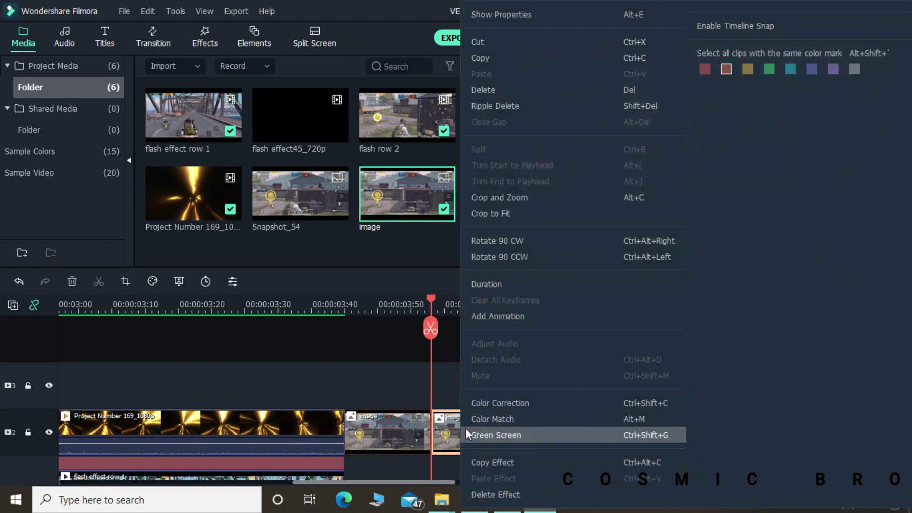
pyautogui.click(490, 85)
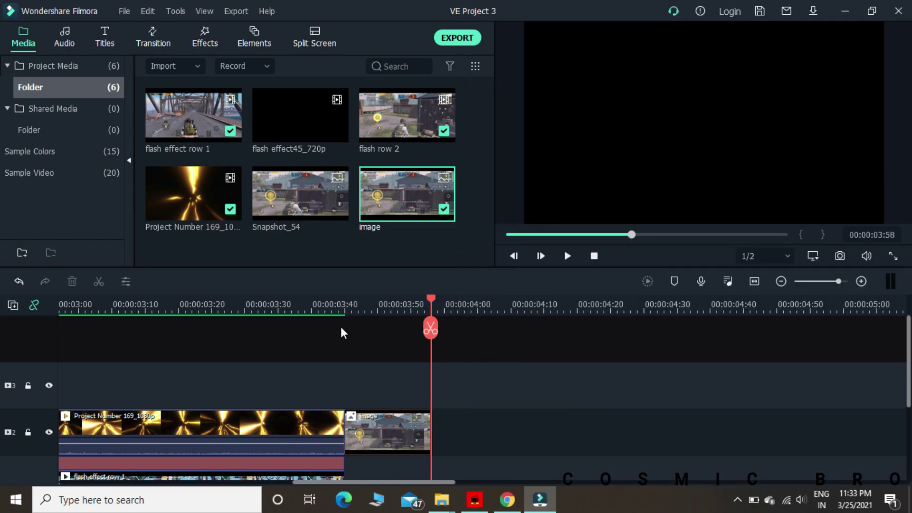
# Preview the flash effect45_720p clip and place it on video track 3 above the end of the Project Number 169_1080p overlay
pyautogui.click(296, 128)
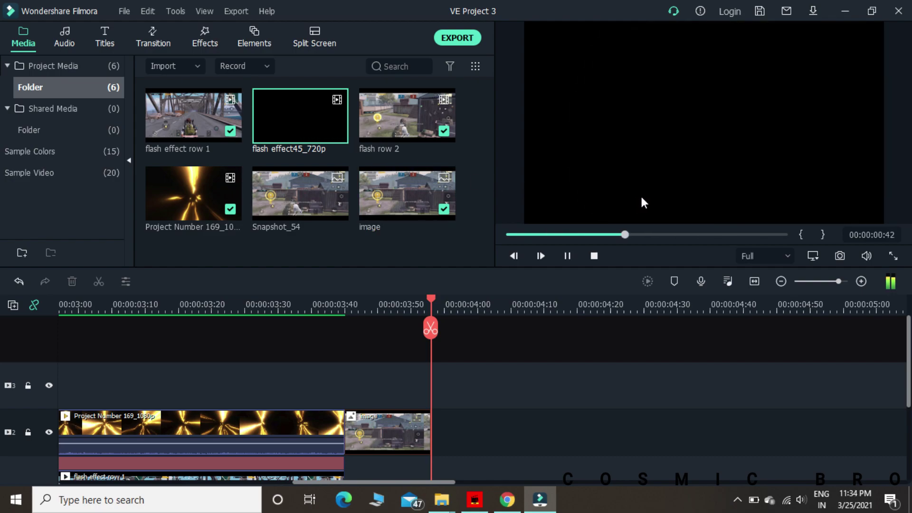
pyautogui.moveTo(307, 131); pyautogui.dragTo(258, 372)
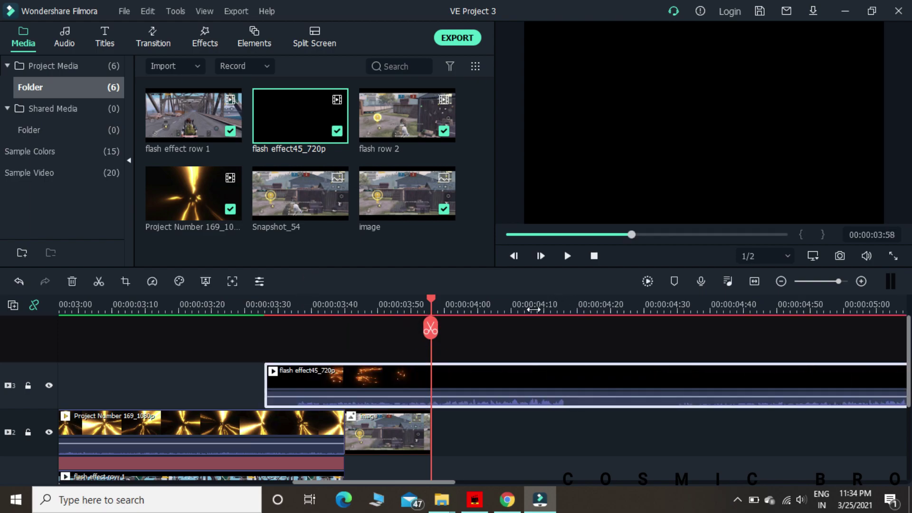
# Split the flash effect45_720p clip at 00:00:04:37, just before its second lightning burst, and delete the part before the split
pyautogui.press('space')
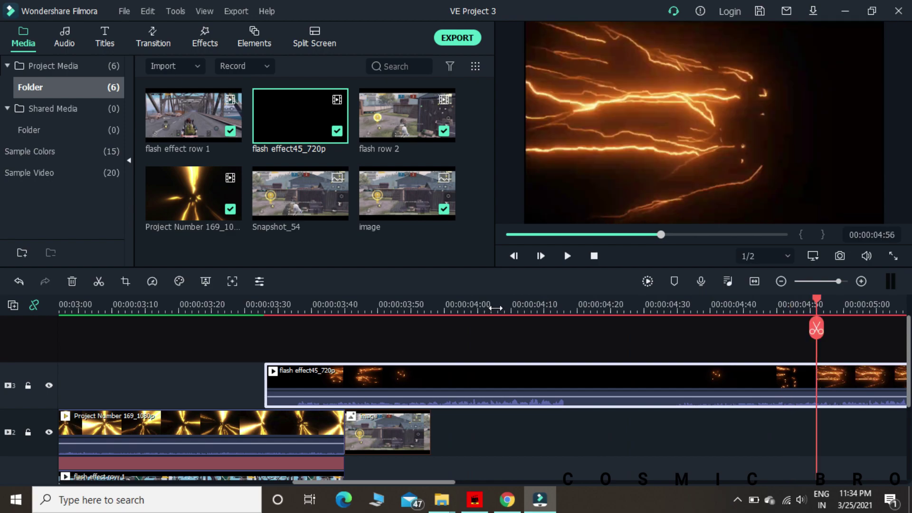
pyautogui.press('Left')
pyautogui.press('Left')
pyautogui.press('Left')
pyautogui.press('Left')
pyautogui.press('Left')
pyautogui.press('Left')
pyautogui.press('Left')
pyautogui.press('Left')
pyautogui.press('Left')
pyautogui.press('Left')
pyautogui.press('Left')
pyautogui.press('Left')
pyautogui.press('Left')
pyautogui.press('Left')
pyautogui.press('Left')
pyautogui.press('Left')
pyautogui.press('Left')
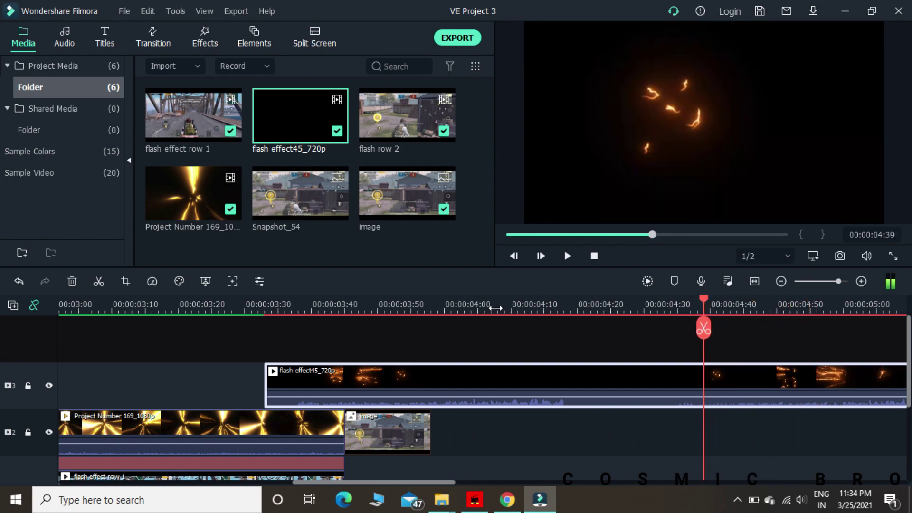
pyautogui.press('Left')
pyautogui.press('Left')
pyautogui.press('Right')
pyautogui.press('Right')
pyautogui.press('Left')
pyautogui.press('Left')
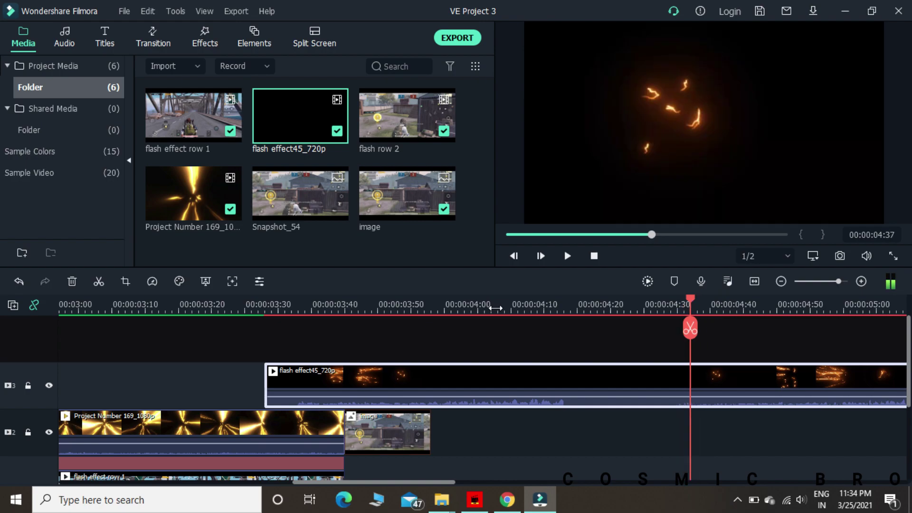
pyautogui.press('Right')
pyautogui.press('Left')
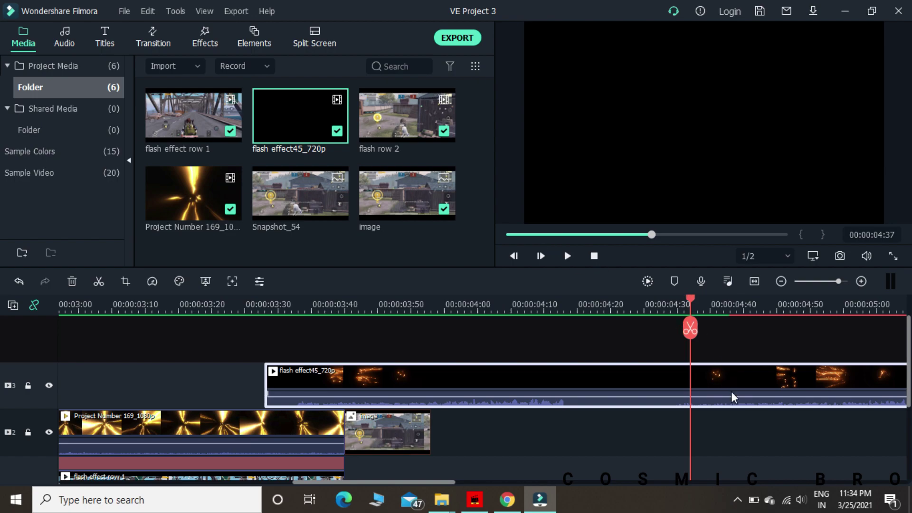
pyautogui.click(687, 336)
pyautogui.rightClick(625, 377)
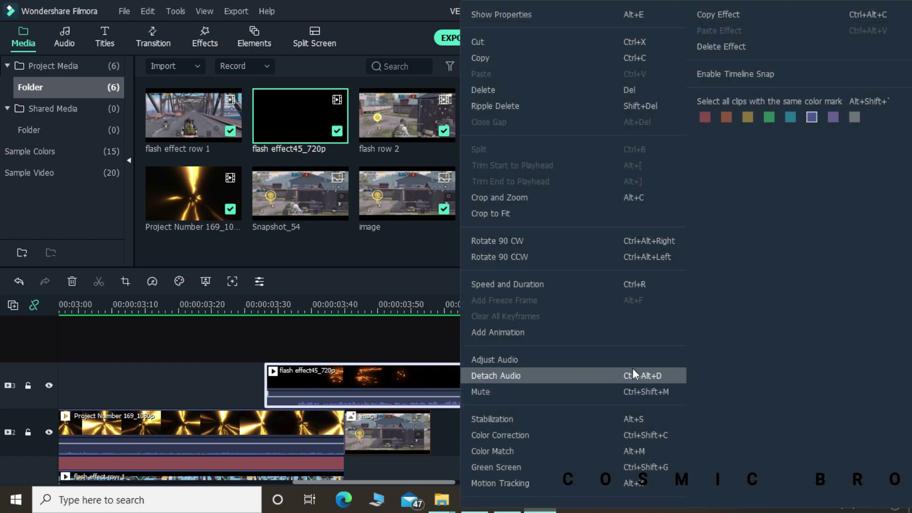
pyautogui.click(578, 94)
# Move the remaining flash effect45_720p part to end with the image clip, and ripple delete the gap after the image on video track 2
pyautogui.moveTo(714, 379); pyautogui.dragTo(371, 375)
pyautogui.click(539, 438)
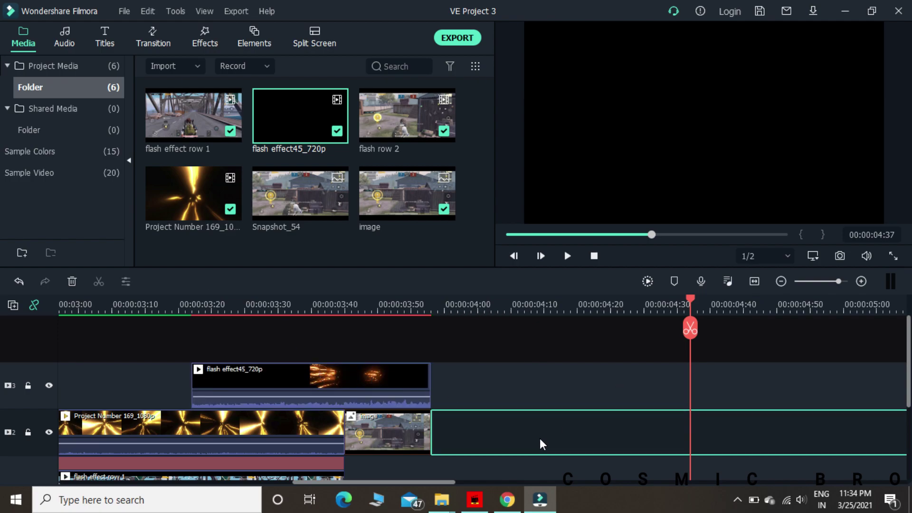
pyautogui.rightClick(539, 438)
pyautogui.click(571, 451)
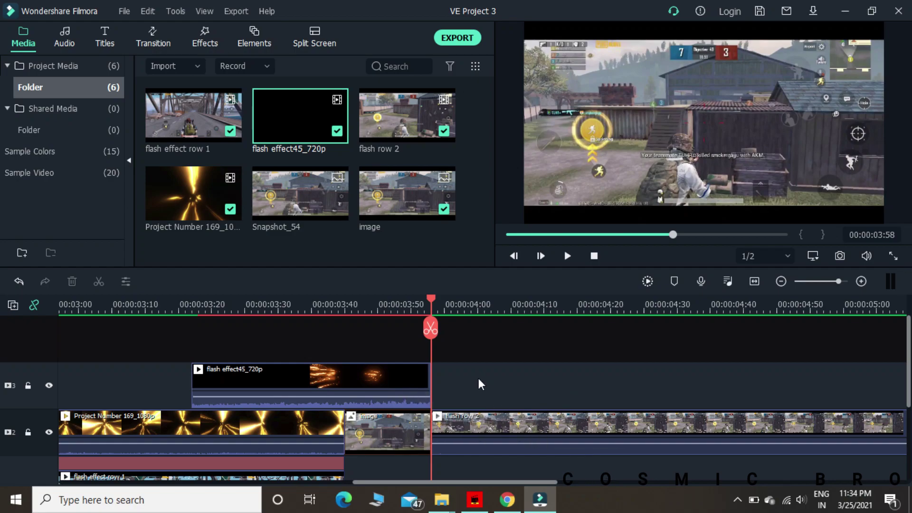
# Set the blending mode of the flash effect45_720p clip on video track 3 to Screen
pyautogui.click(179, 304)
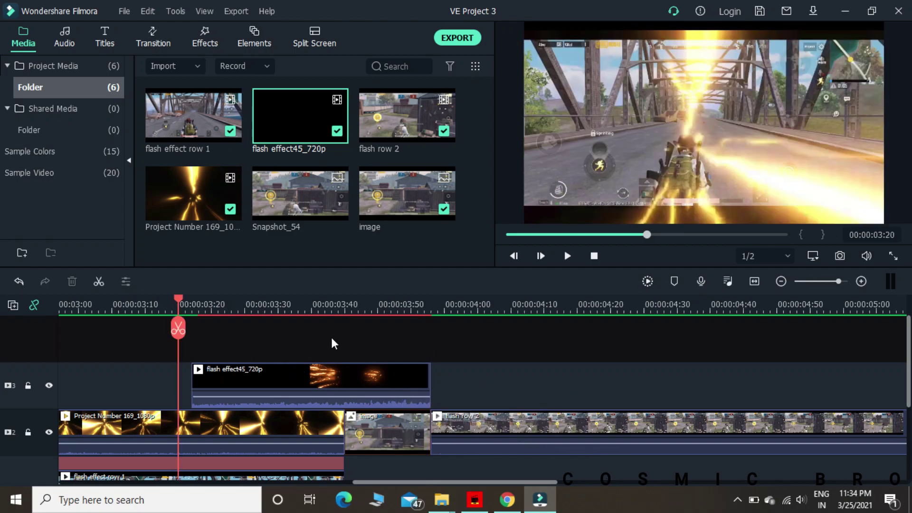
pyautogui.doubleClick(327, 377)
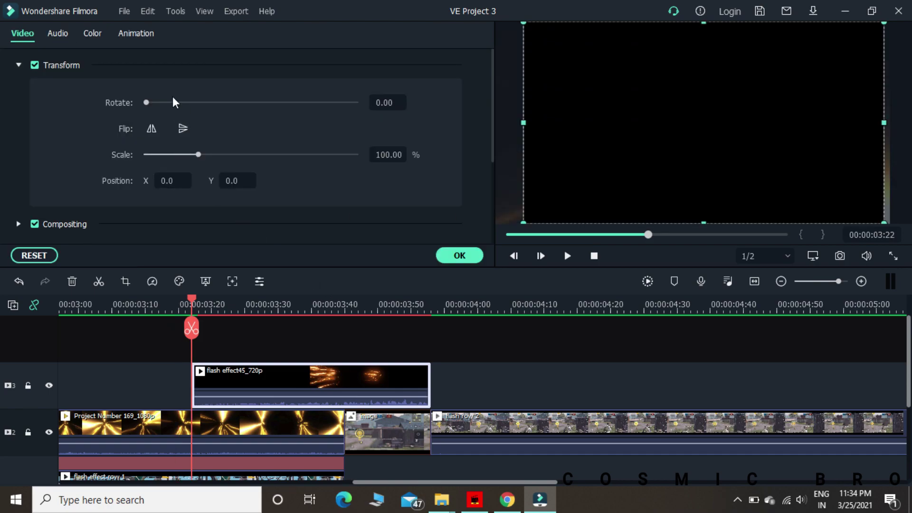
pyautogui.click(16, 66)
pyautogui.click(19, 90)
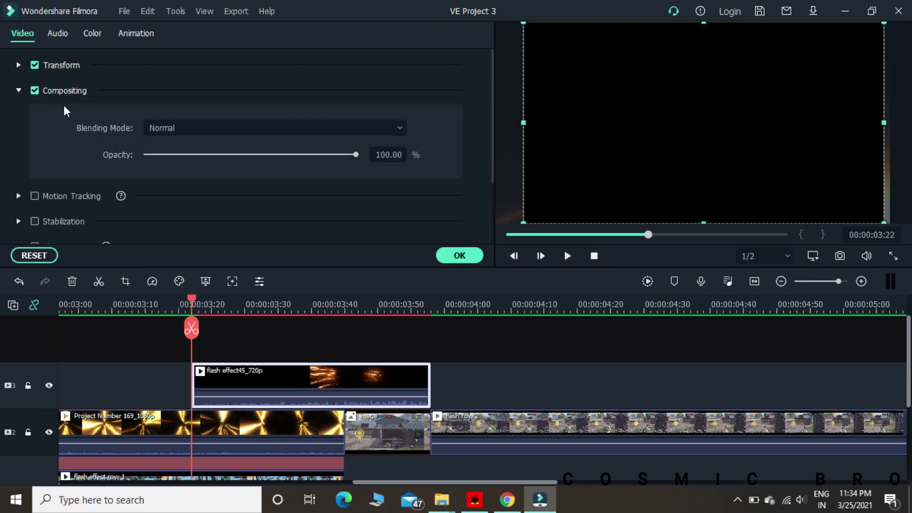
pyautogui.click(210, 126)
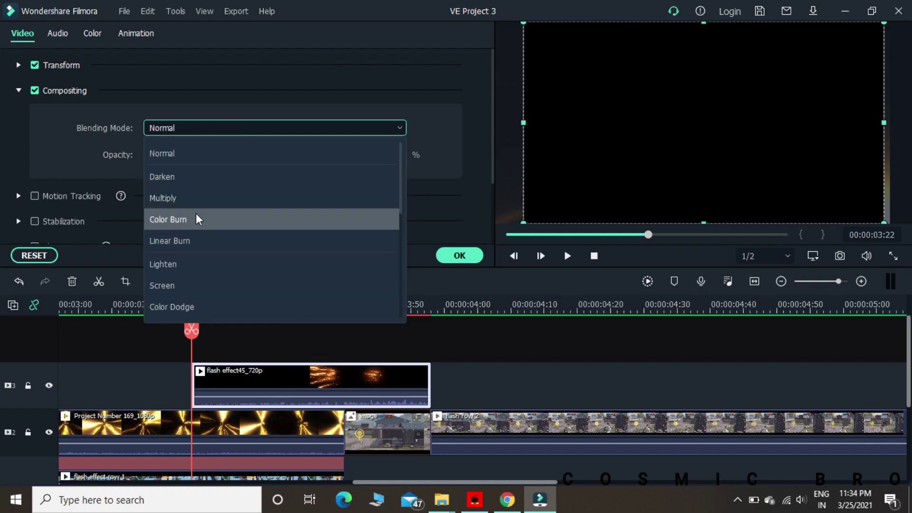
pyautogui.click(174, 285)
pyautogui.click(19, 65)
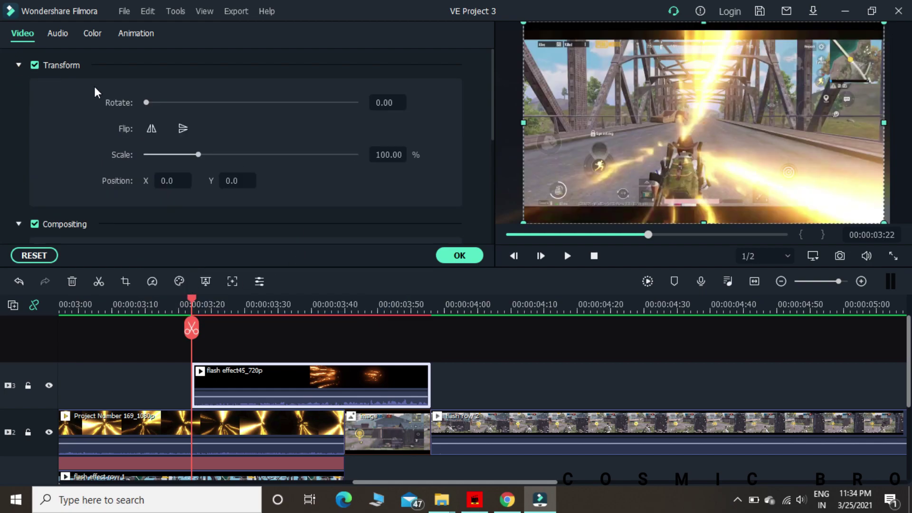
# Shift the flash effect45_720p clip along video track 3 so its lightning burst overlaps the character at the start of flash row 2, around 00:00:03:58
pyautogui.click(299, 306)
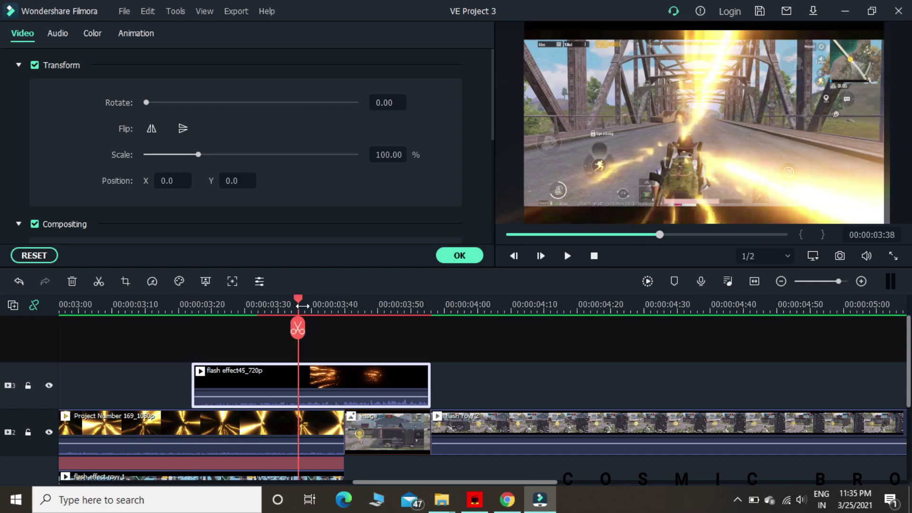
pyautogui.click(351, 308)
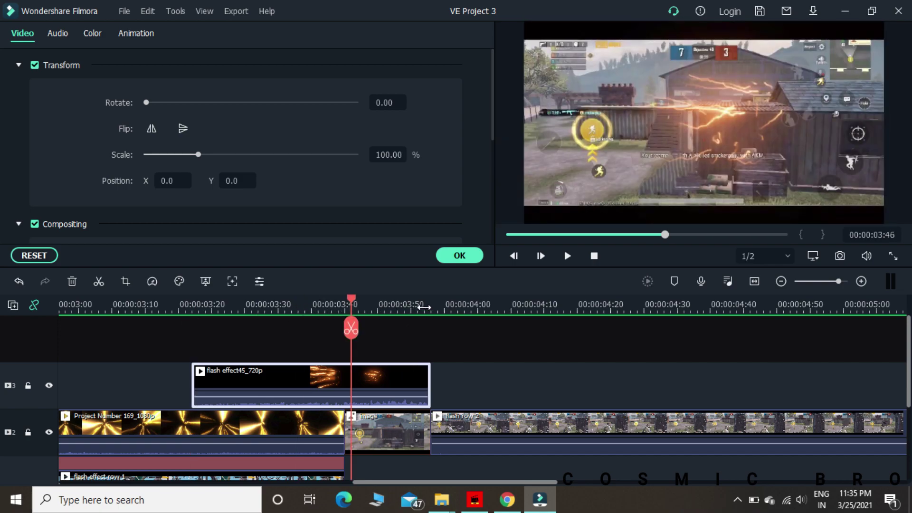
pyautogui.click(417, 308)
pyautogui.moveTo(380, 374); pyautogui.dragTo(413, 373)
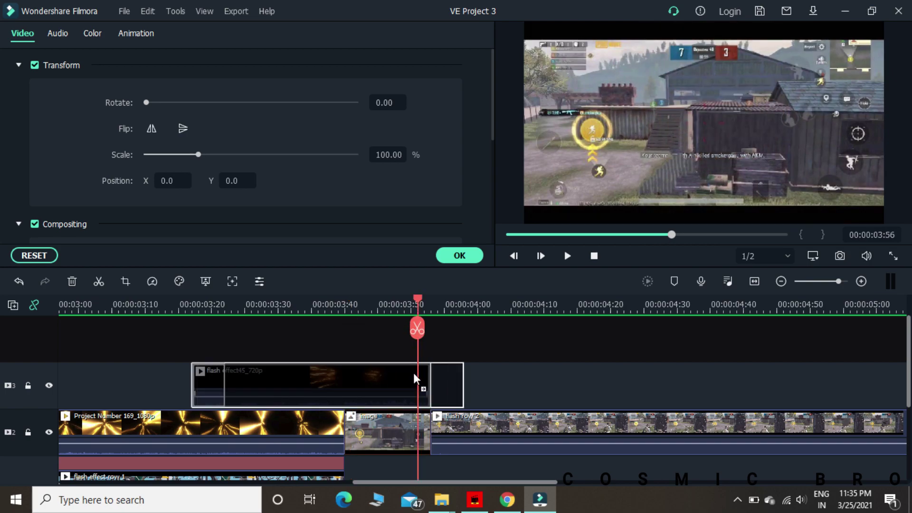
pyautogui.click(444, 308)
pyautogui.moveTo(407, 377); pyautogui.dragTo(456, 375)
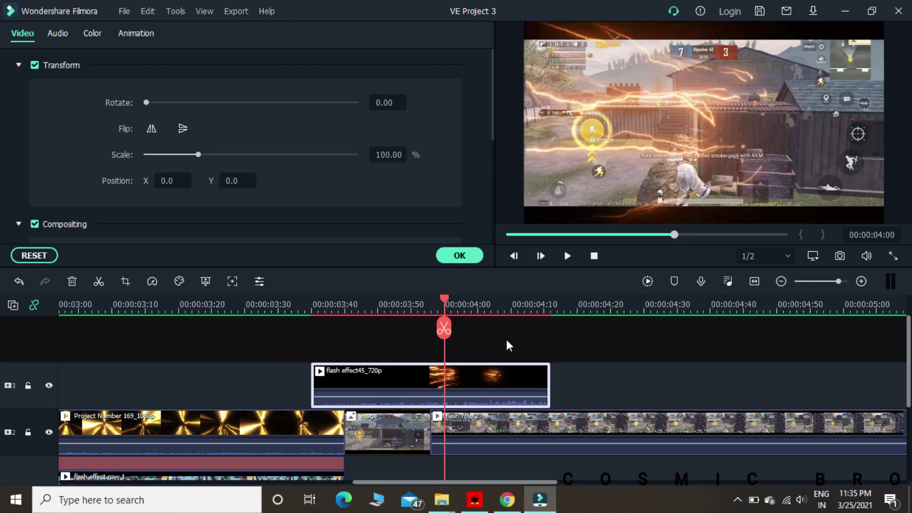
pyautogui.moveTo(470, 376)
pyautogui.mouseDown()
pyautogui.moveTo(517, 370)
pyautogui.moveTo(488, 374)
pyautogui.mouseUp()
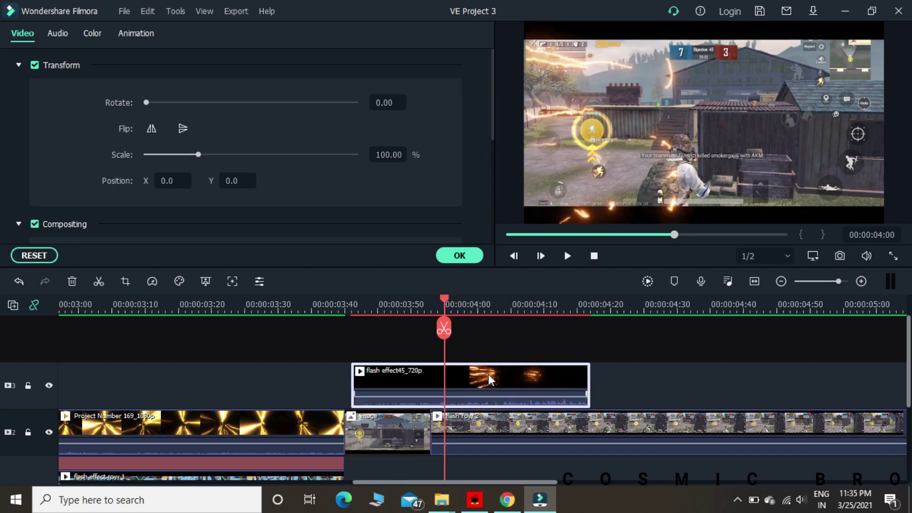
pyautogui.click(430, 311)
pyautogui.press('Right')
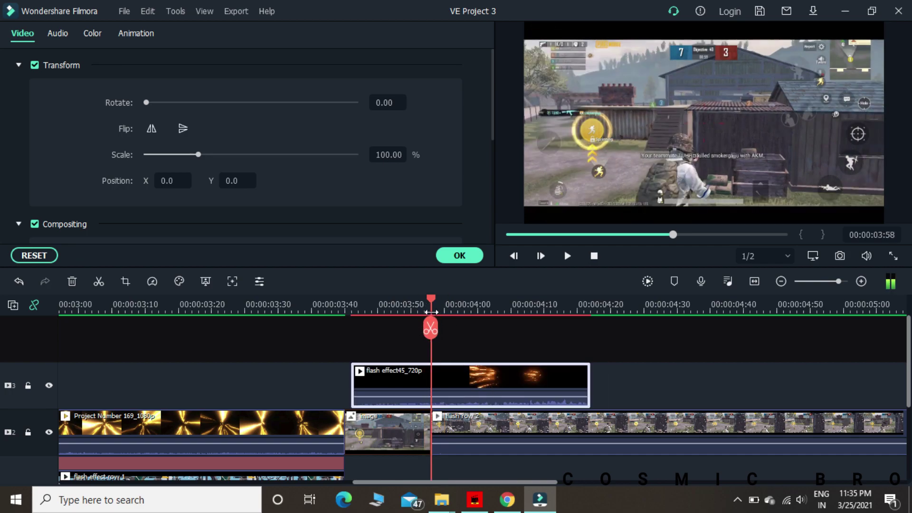
pyautogui.click(431, 311)
pyautogui.moveTo(492, 384); pyautogui.dragTo(476, 383)
pyautogui.click(473, 378)
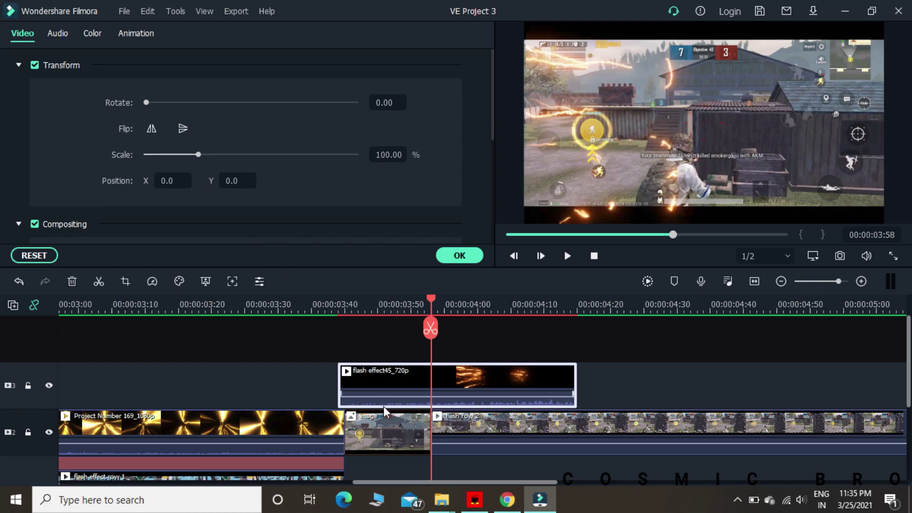
# Lock video tracks 2 and 1, leaving the flash effect45_720p track unlocked
pyautogui.click(408, 380)
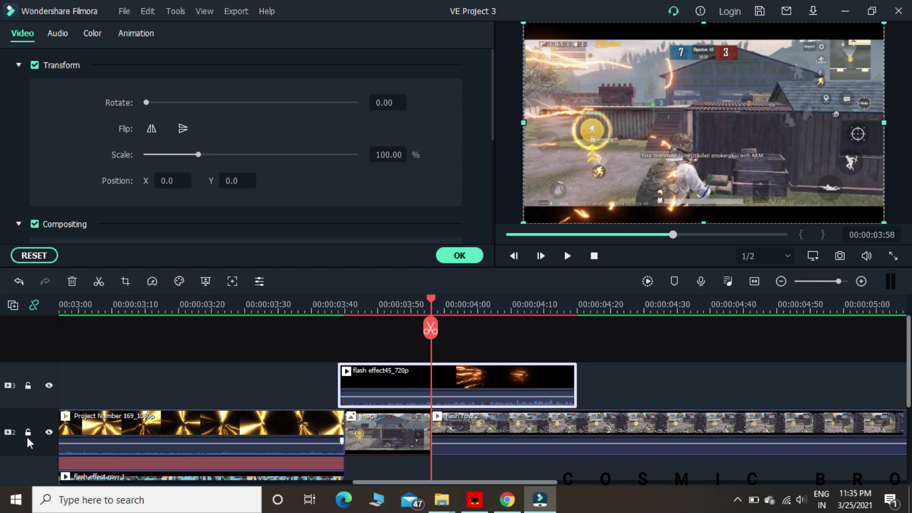
pyautogui.scroll(-2, 27, 432)
pyautogui.click(28, 372)
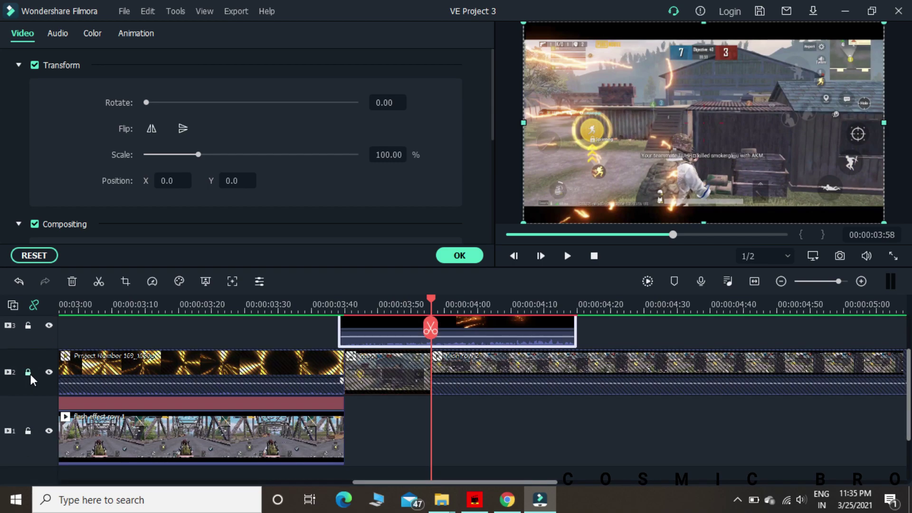
pyautogui.click(28, 430)
pyautogui.scroll(2, 64, 427)
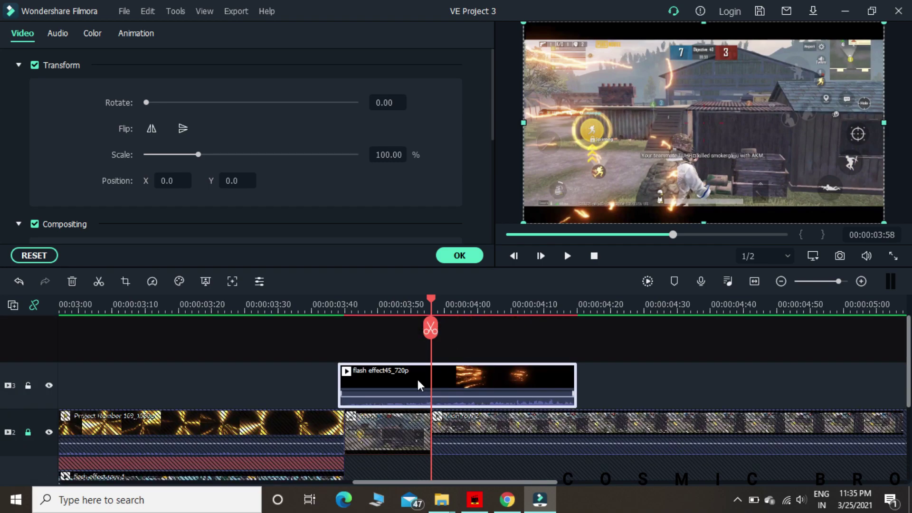
# Scale the lightning overlay to about 115% and reposition it over the character at about X 41.2, Y -79.5, then apply the changes
pyautogui.moveTo(524, 24); pyautogui.dragTo(635, 100)
pyautogui.moveTo(689, 170); pyautogui.dragTo(633, 150)
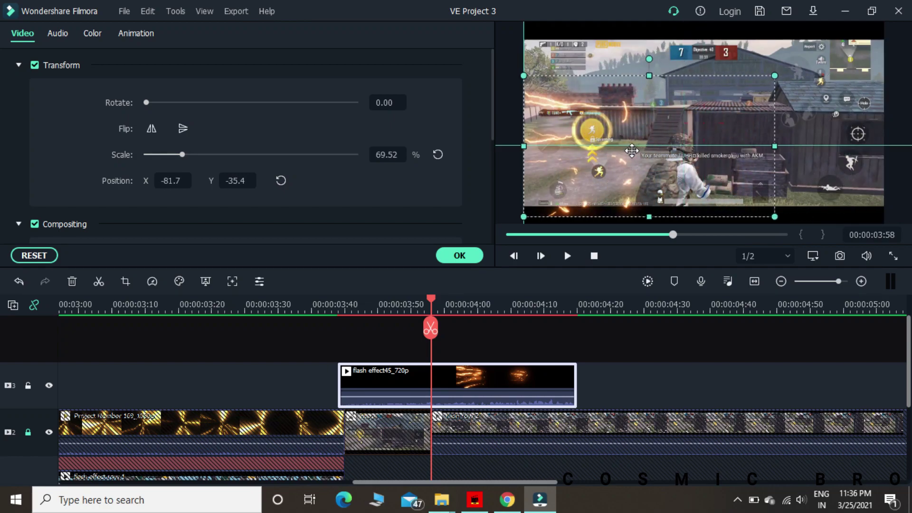
pyautogui.moveTo(775, 146); pyautogui.dragTo(907, 141)
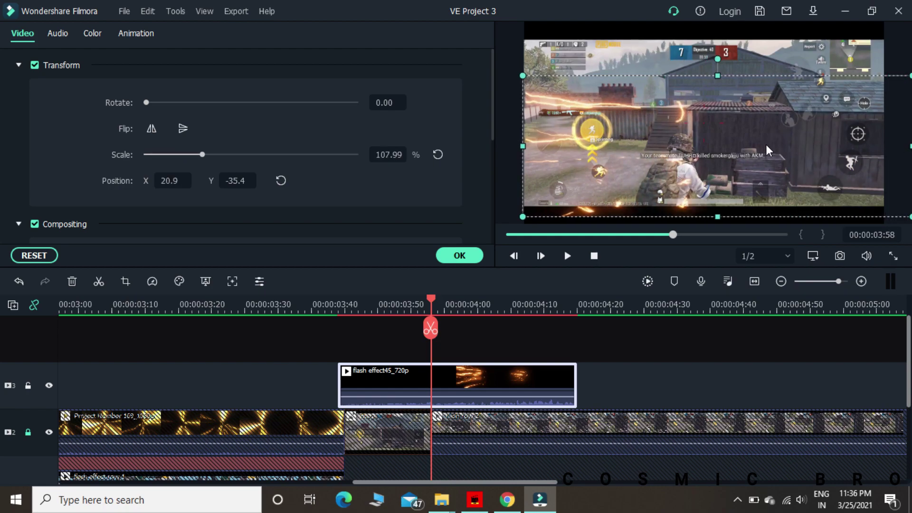
pyautogui.moveTo(684, 151); pyautogui.dragTo(697, 175)
pyautogui.moveTo(535, 175); pyautogui.dragTo(511, 175)
pyautogui.moveTo(607, 169); pyautogui.dragTo(620, 169)
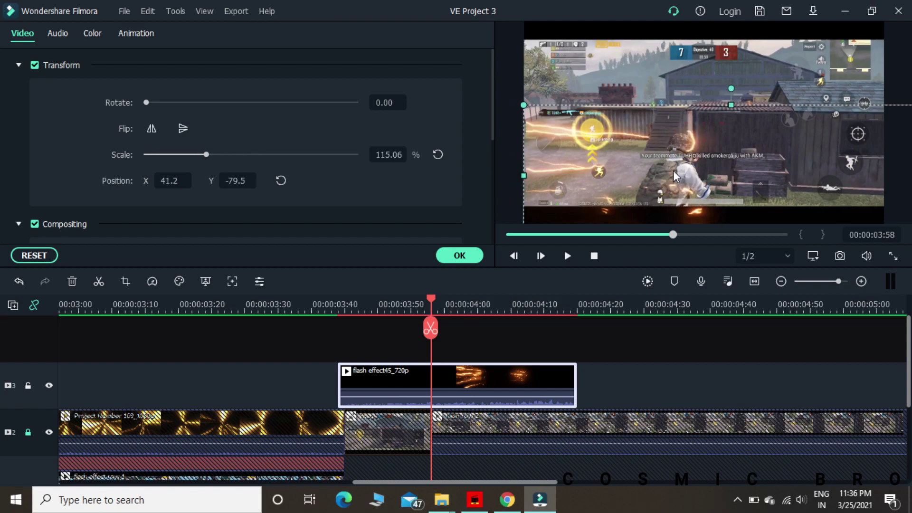
pyautogui.click(461, 255)
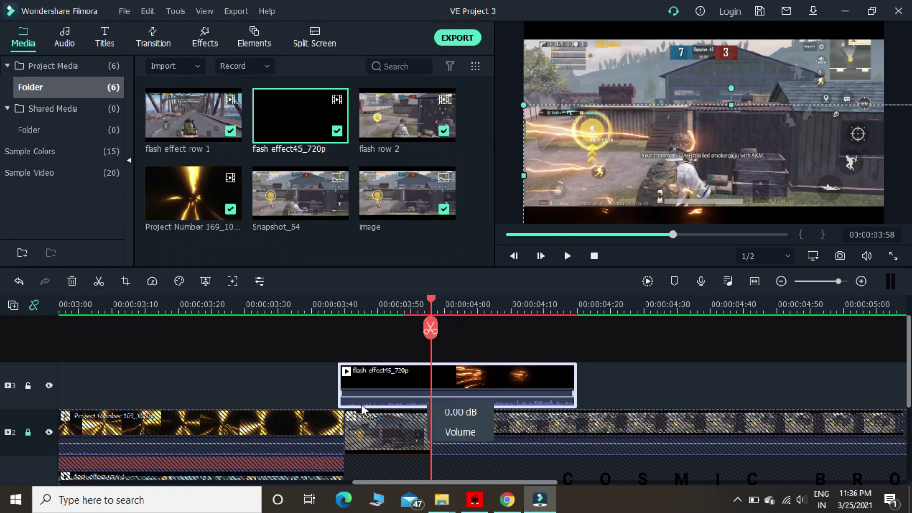
# Move the flash effect45_720p clip back to end with the image clip, and play back the sequence
pyautogui.moveTo(479, 379); pyautogui.dragTo(321, 375)
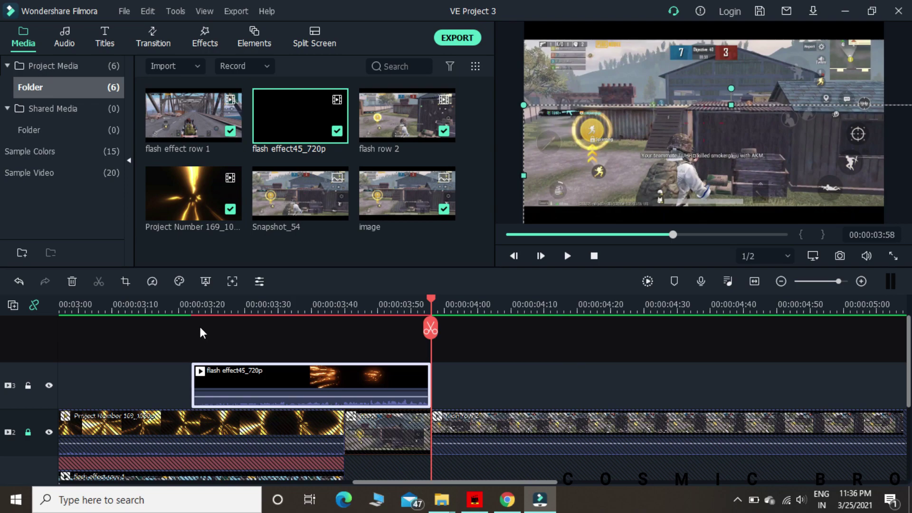
pyautogui.click(178, 307)
pyautogui.click(113, 303)
pyautogui.press('space')
pyautogui.press('space')
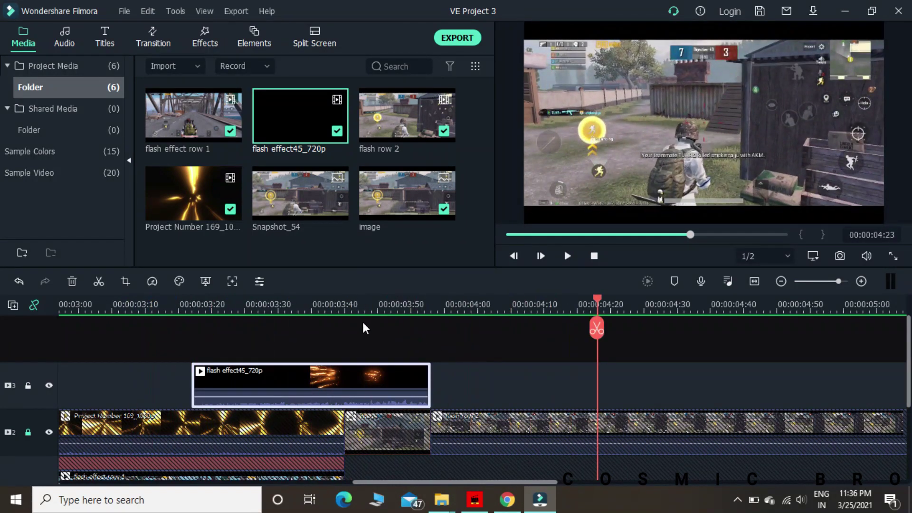
pyautogui.click(753, 281)
pyautogui.click(337, 308)
pyautogui.press('space')
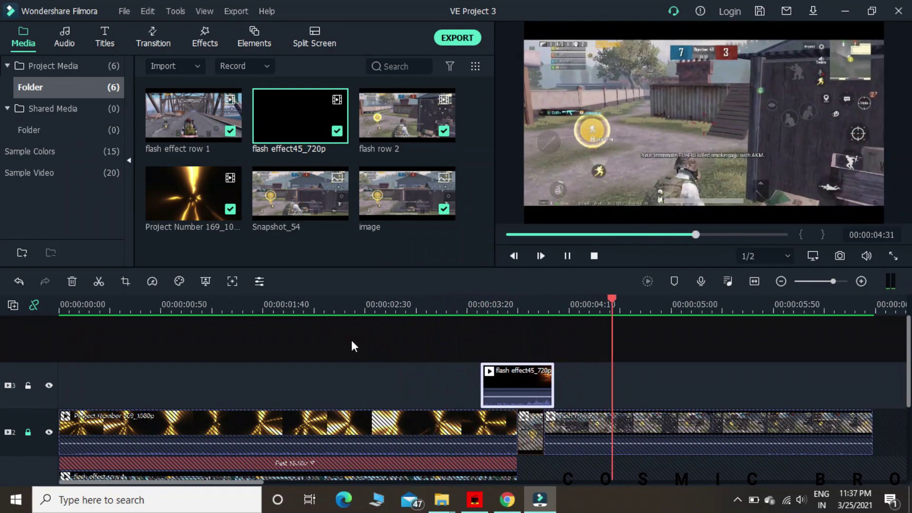
pyautogui.press('space')
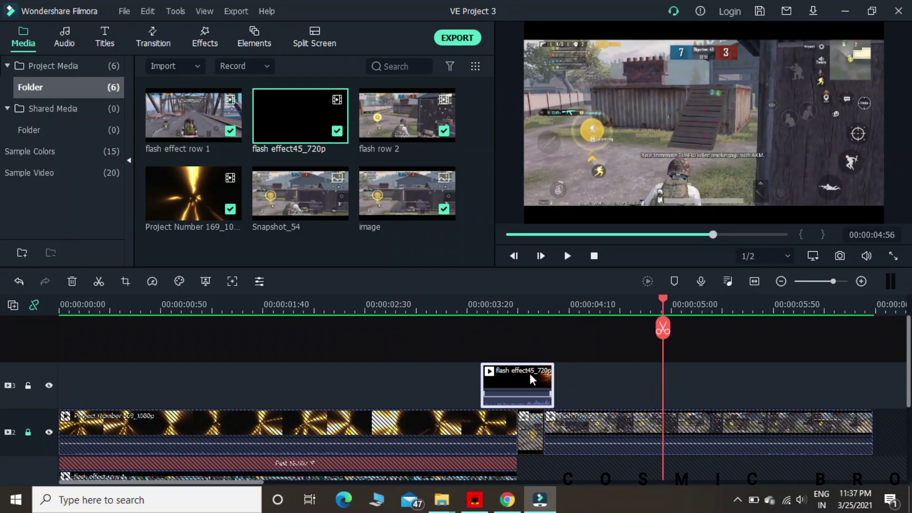
# Set the flash effect45_720p overlay's position to X -82.7 and Y -59.5, checking it against the frame at 00:00:03:47
pyautogui.doubleClick(528, 374)
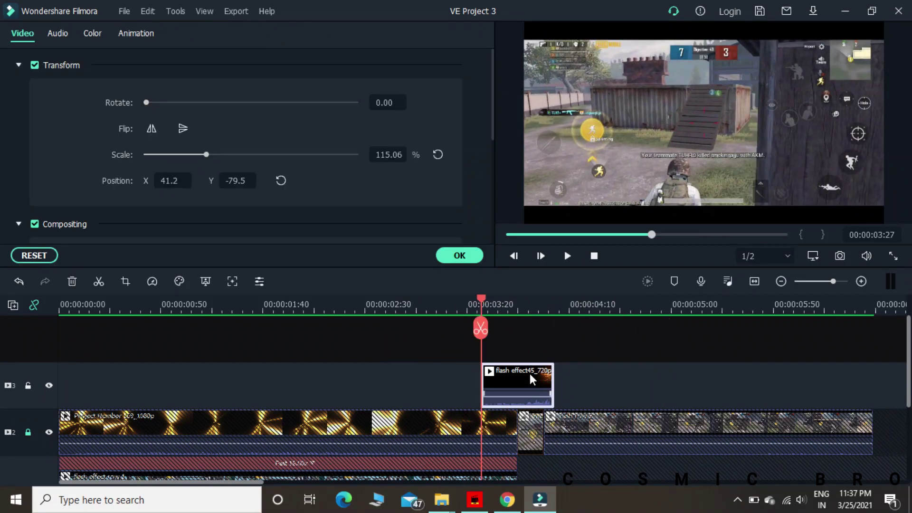
pyautogui.click(522, 308)
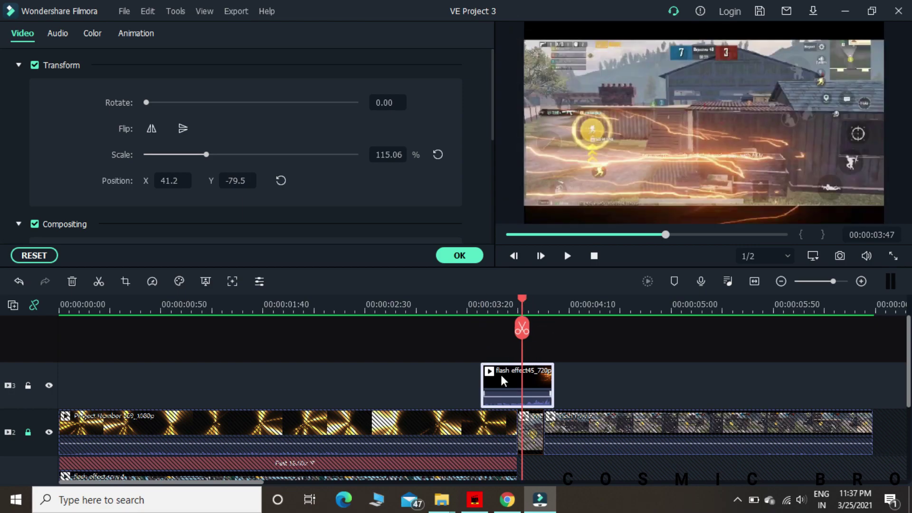
pyautogui.moveTo(684, 200); pyautogui.dragTo(594, 199)
pyautogui.click(179, 178)
pyautogui.write('-82')
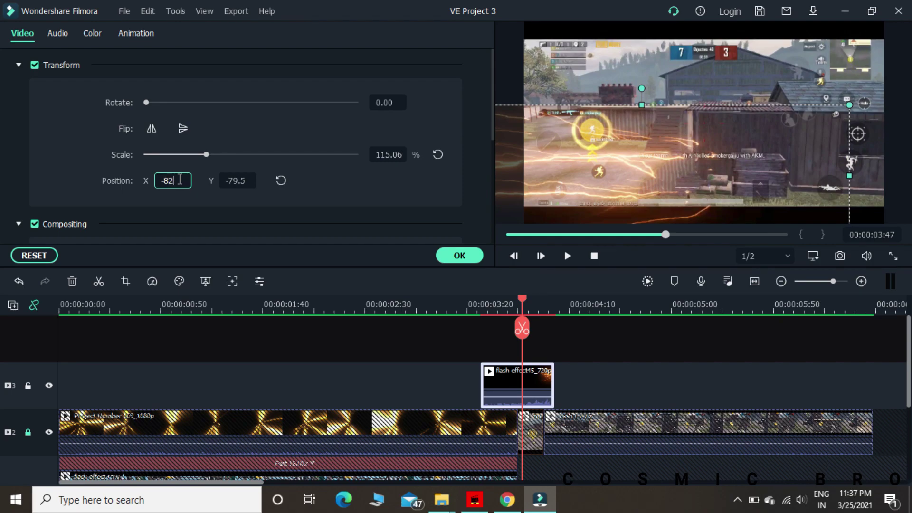
pyautogui.write('.7')
pyautogui.click(242, 179)
pyautogui.write('-')
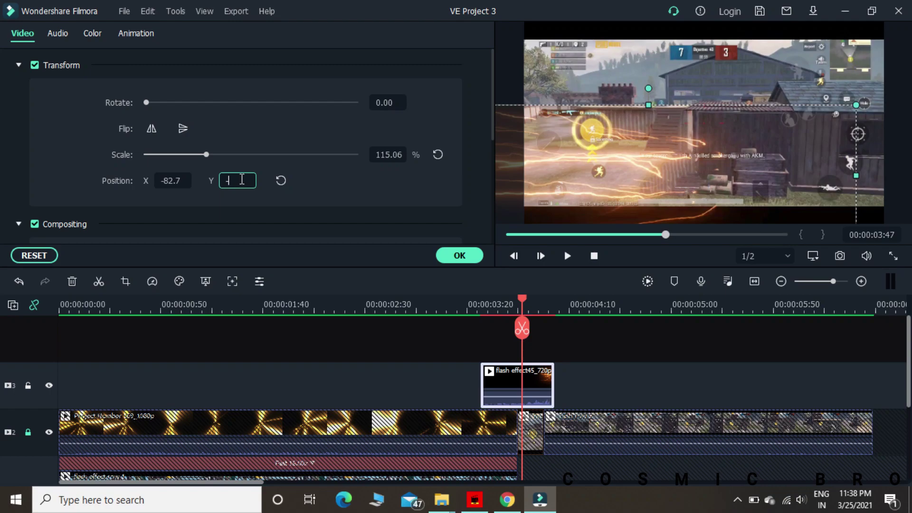
pyautogui.write('59.5')
pyautogui.press('Return')
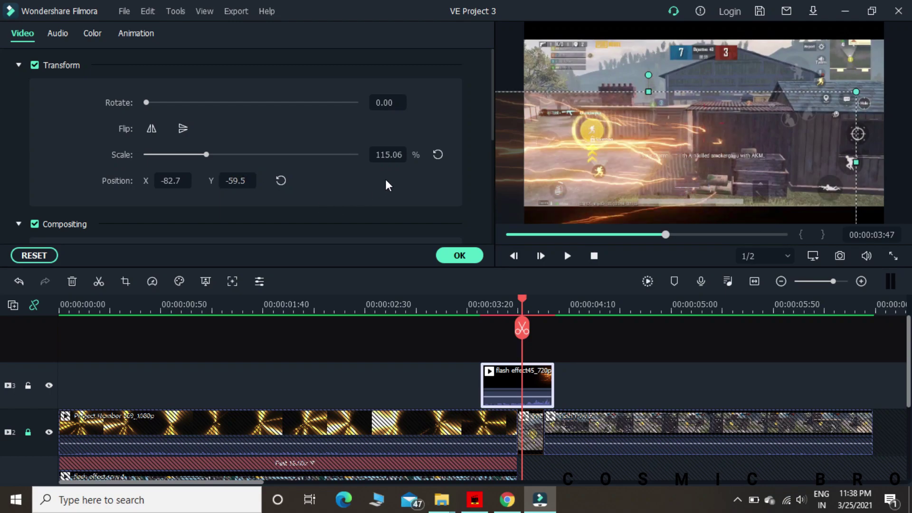
# Apply the overlay's position change and play back the sequence up to the second gameplay clip
pyautogui.click(458, 255)
pyautogui.click(397, 306)
pyautogui.press('space')
pyautogui.press('space')
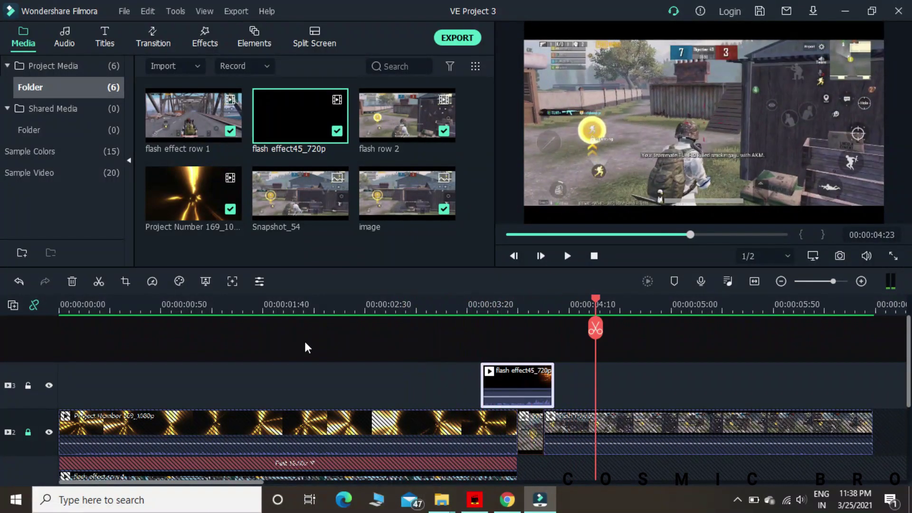
# Step frame by frame through the cut into the image clip, around 00:00:03:28 to 00:00:03:45, to examine the overlay's timing
pyautogui.click(483, 307)
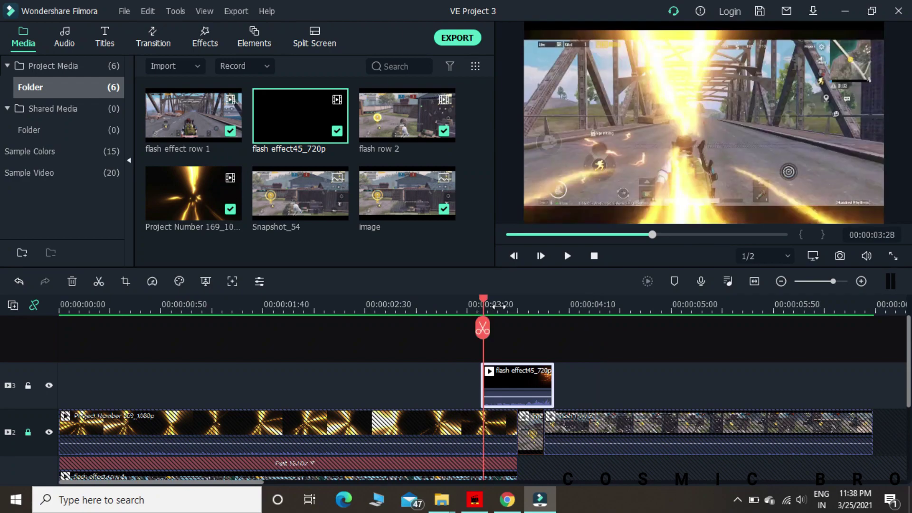
pyautogui.click(504, 306)
pyautogui.press('Right')
pyautogui.press('Right')
pyautogui.press('Right')
pyautogui.press('Right')
pyautogui.press('Right')
pyautogui.press('Right')
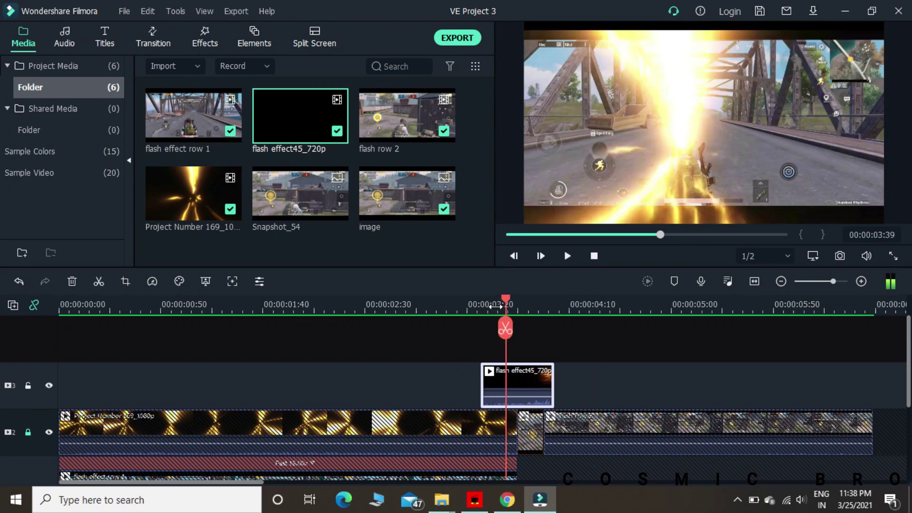
pyautogui.press('Left')
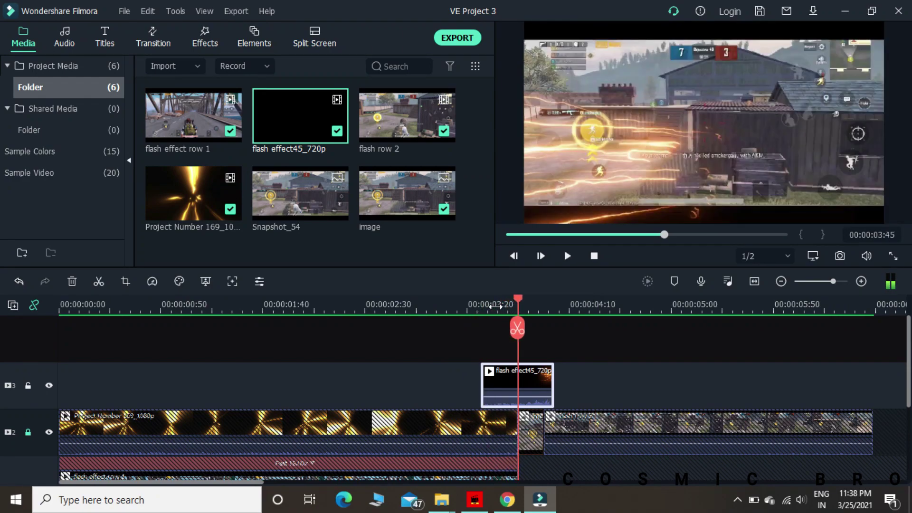
pyautogui.press('Left')
pyautogui.press('Left')
pyautogui.press('Left')
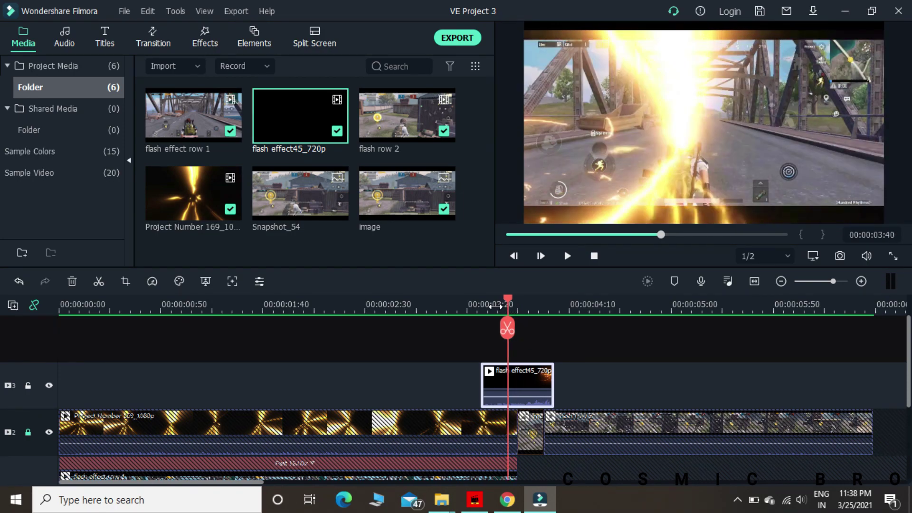
# Move the flash effect45_720p clip about four frames later, starting near 00:00:03:31, and review the cut into the image clip
pyautogui.moveTo(524, 374); pyautogui.dragTo(531, 372)
pyautogui.click(481, 305)
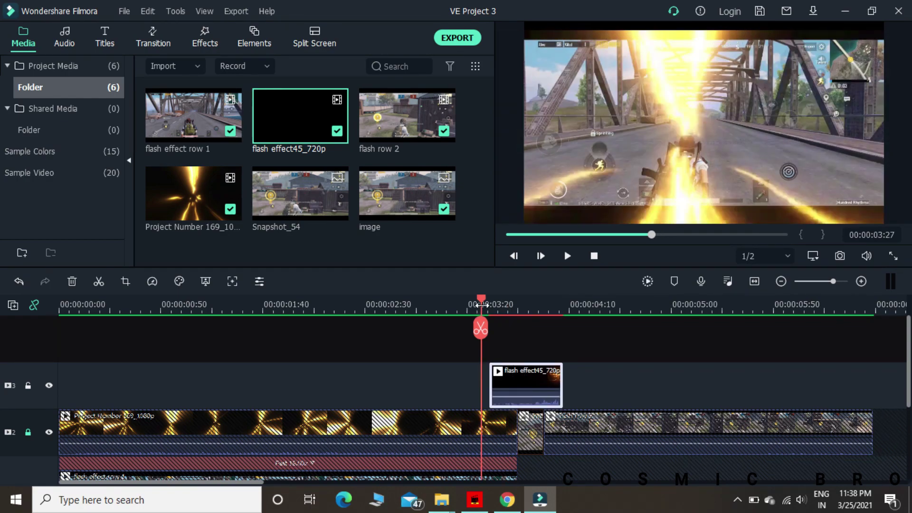
pyautogui.press('space')
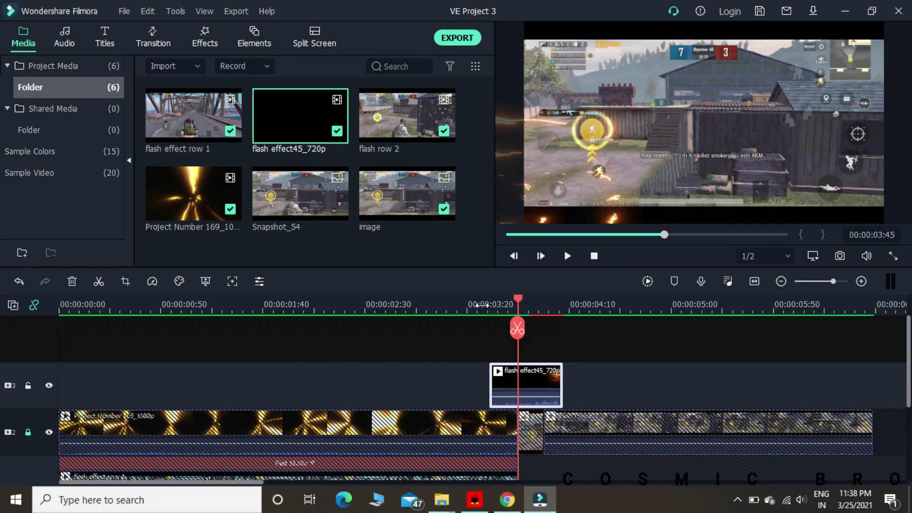
pyautogui.press('Left')
pyautogui.press('Left')
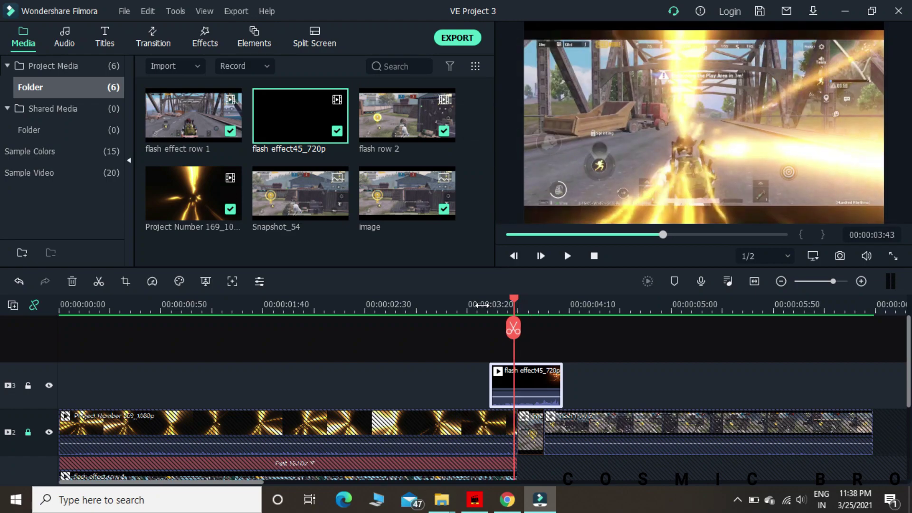
# Nudge the flash effect45_720p clip about one frame later, starting near 00:00:03:32, and check the frames at the cut
pyautogui.scroll(3, 579, 307)
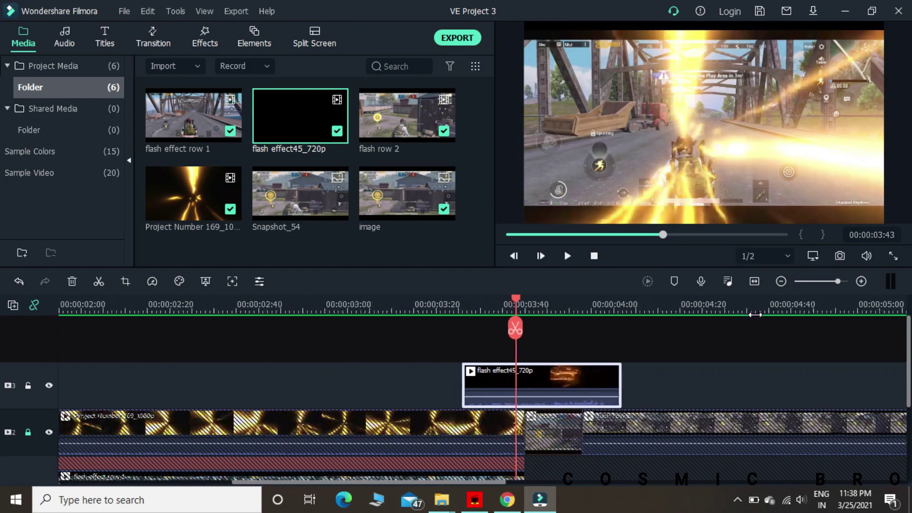
pyautogui.moveTo(570, 371); pyautogui.dragTo(577, 371)
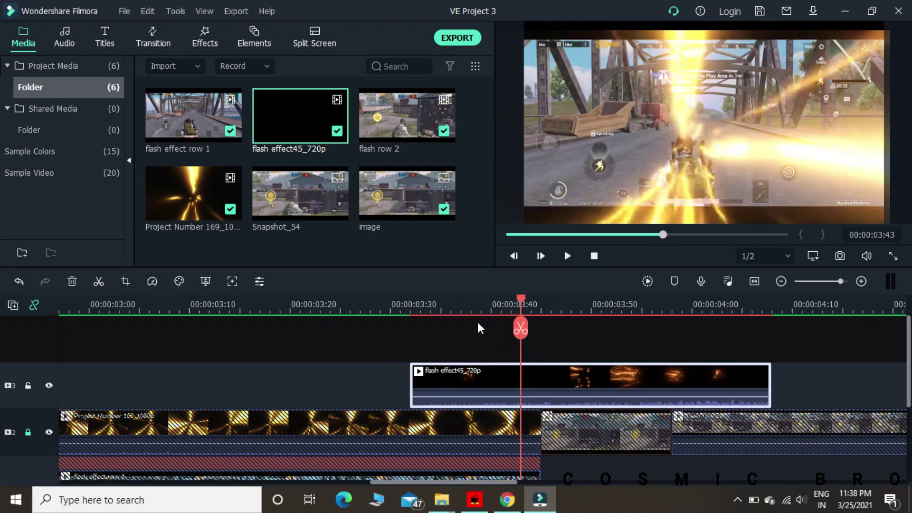
pyautogui.press('Right')
pyautogui.press('Right')
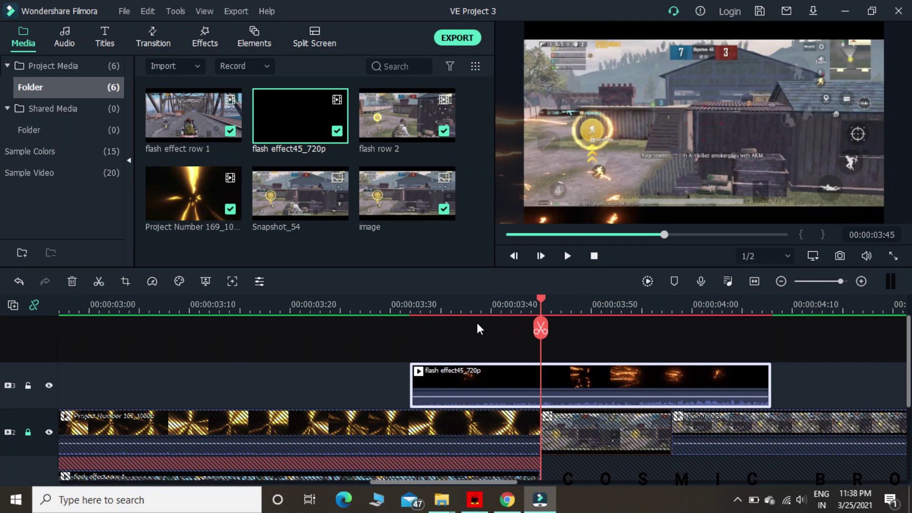
pyautogui.press('Left')
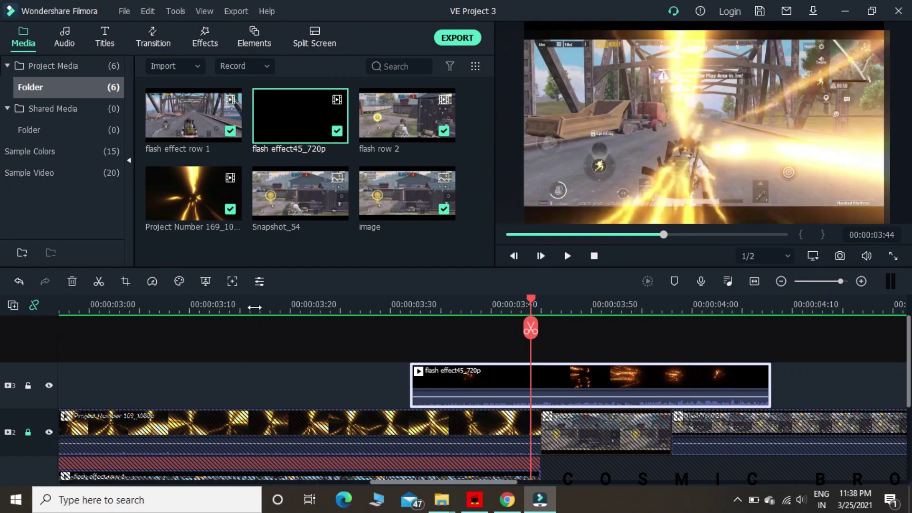
# Play back the transition from about 00:00:03:05 several times to review the shifted lightning overlay
pyautogui.click(190, 306)
pyautogui.press('space')
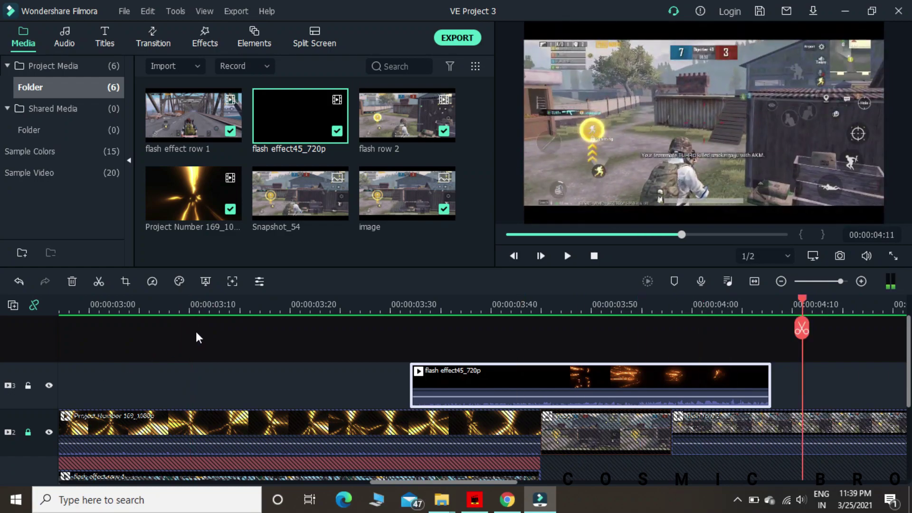
pyautogui.click(139, 312)
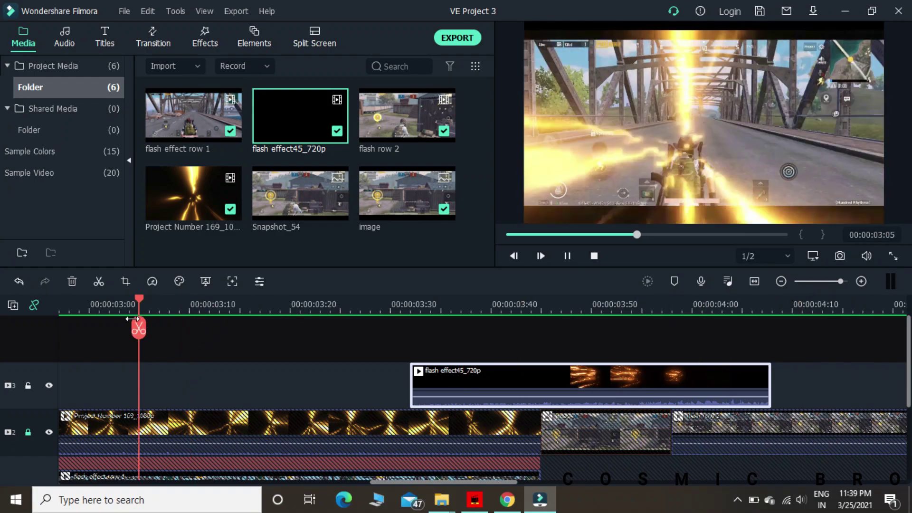
pyautogui.press('space')
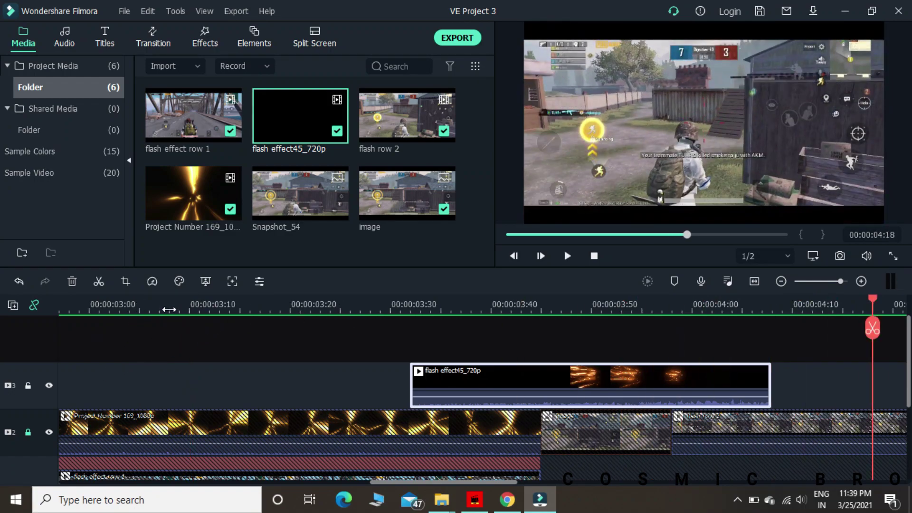
pyautogui.click(160, 311)
pyautogui.press('space')
pyautogui.press('space')
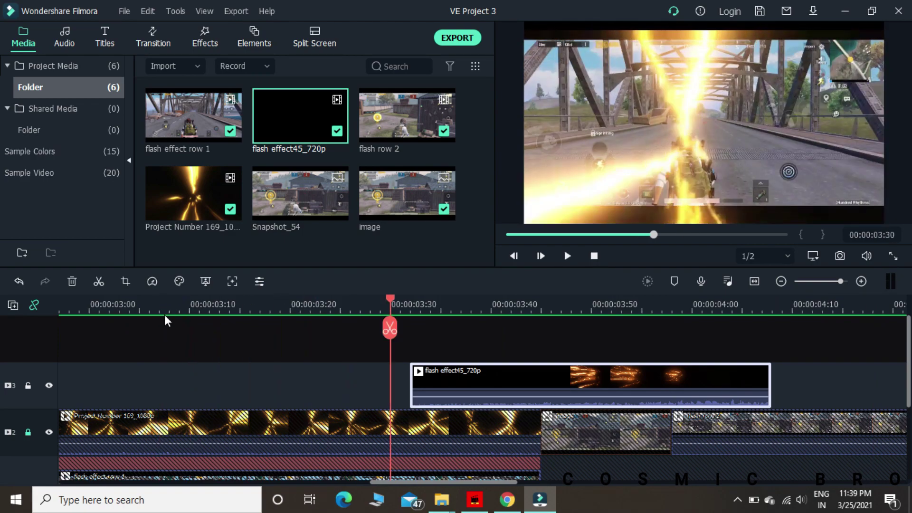
pyautogui.press('space')
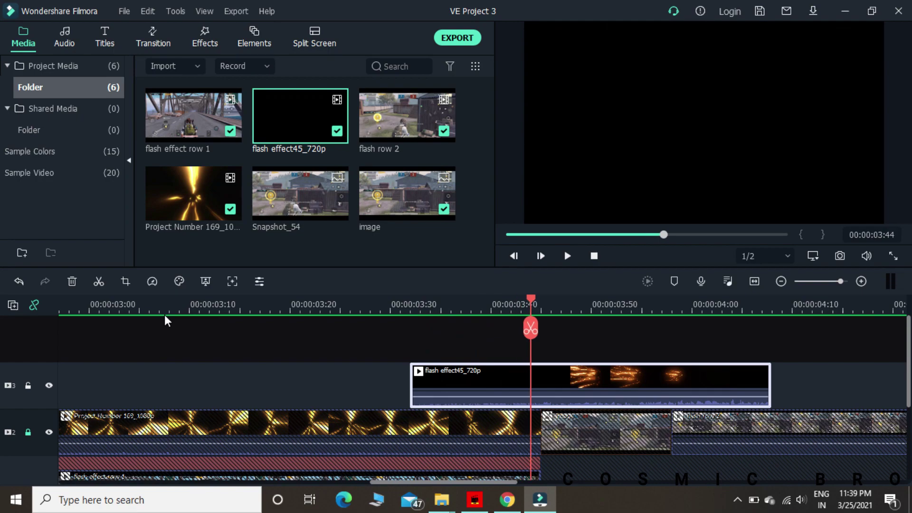
# Step frame by frame from the cut through the image clip to 00:00:03:58, examining where the lightning meets the character
pyautogui.press('Right')
pyautogui.press('Right')
pyautogui.press('Left')
pyautogui.press('Left')
pyautogui.press('Left')
pyautogui.press('Right')
pyautogui.press('Left')
pyautogui.press('Left')
pyautogui.press('Left')
pyautogui.press('Left')
pyautogui.press('Right')
pyautogui.press('Right')
pyautogui.press('Right')
pyautogui.press('Right')
pyautogui.press('Right')
pyautogui.press('Right')
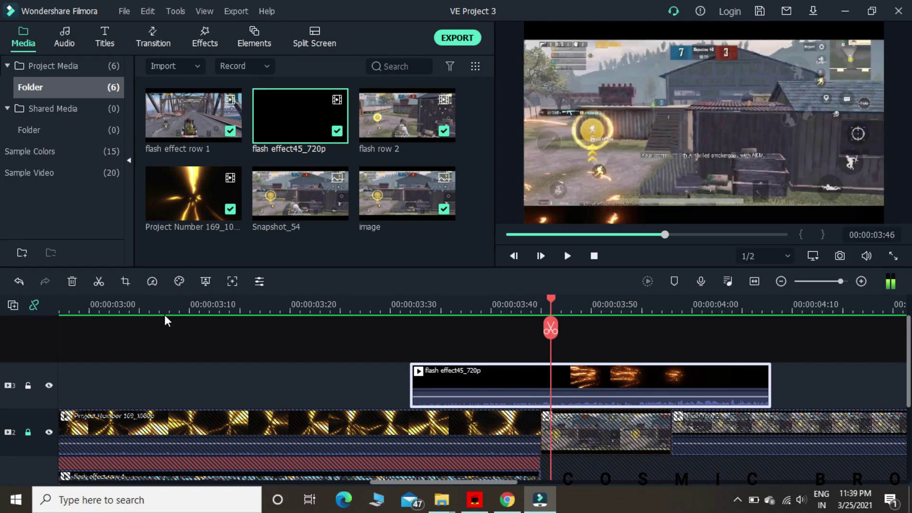
pyautogui.press('Right')
pyautogui.press('Right')
pyautogui.press('Right')
pyautogui.press('Right')
pyautogui.press('Right')
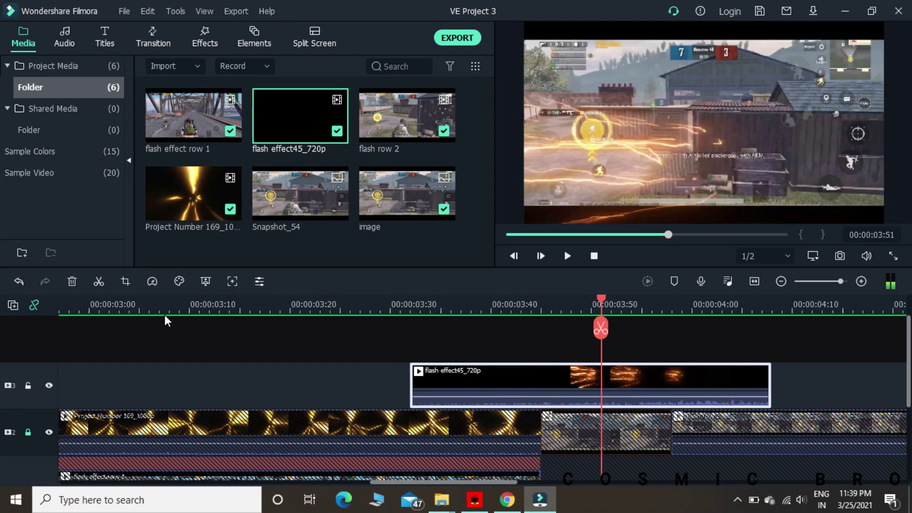
pyautogui.press('Right')
pyautogui.press('Right')
pyautogui.press('Right')
pyautogui.press('Right')
pyautogui.press('Right')
pyautogui.press('Right')
pyautogui.press('Right')
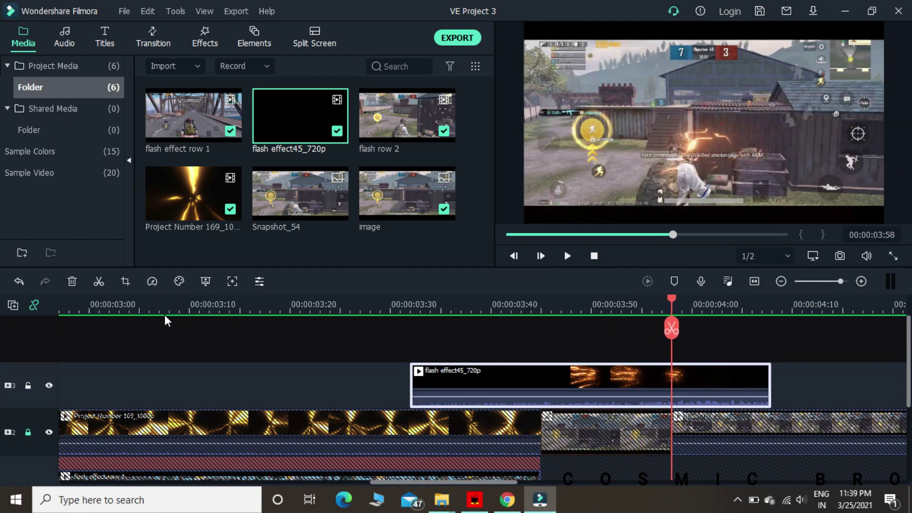
# Reposition the flash effect45_720p overlay to X -122.7 and Y -61.5 over the character at 00:00:03:58, and apply the change
pyautogui.doubleClick(665, 376)
pyautogui.moveTo(682, 184); pyautogui.dragTo(656, 184)
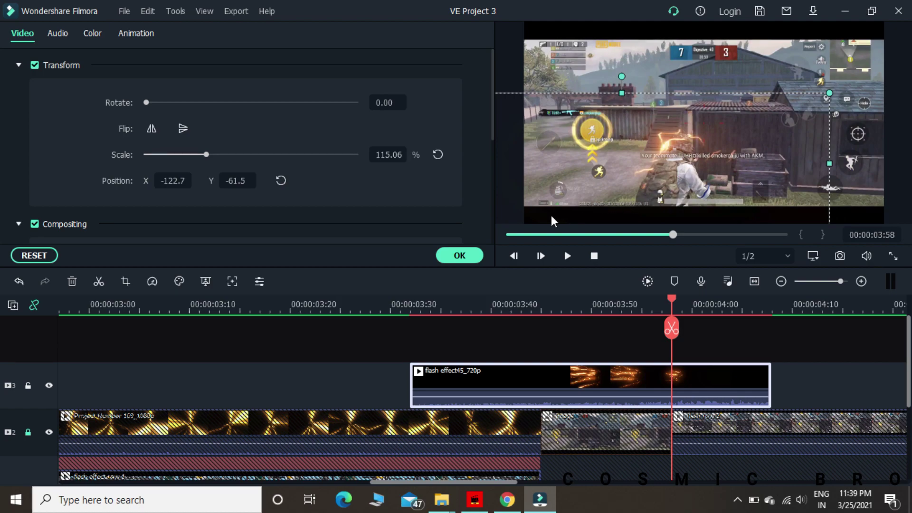
pyautogui.click(450, 257)
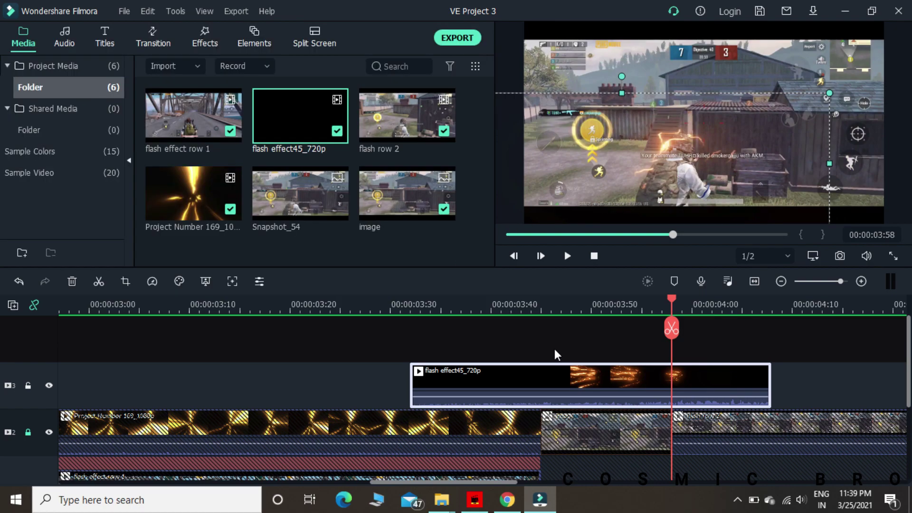
# Play back the transition again, and review the whole sequence with the full project fitted in the timeline
pyautogui.click(120, 309)
pyautogui.press('space')
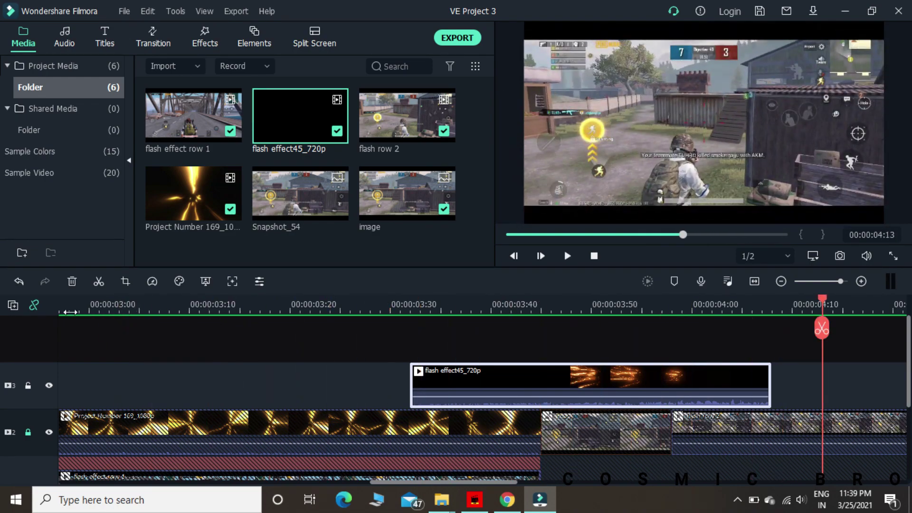
pyautogui.click(88, 313)
pyautogui.press('space')
pyautogui.press('space')
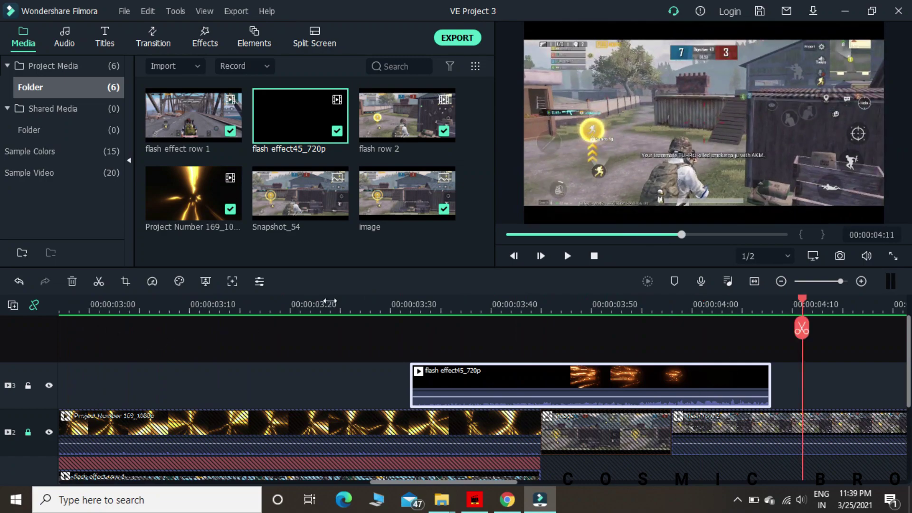
pyautogui.click(755, 281)
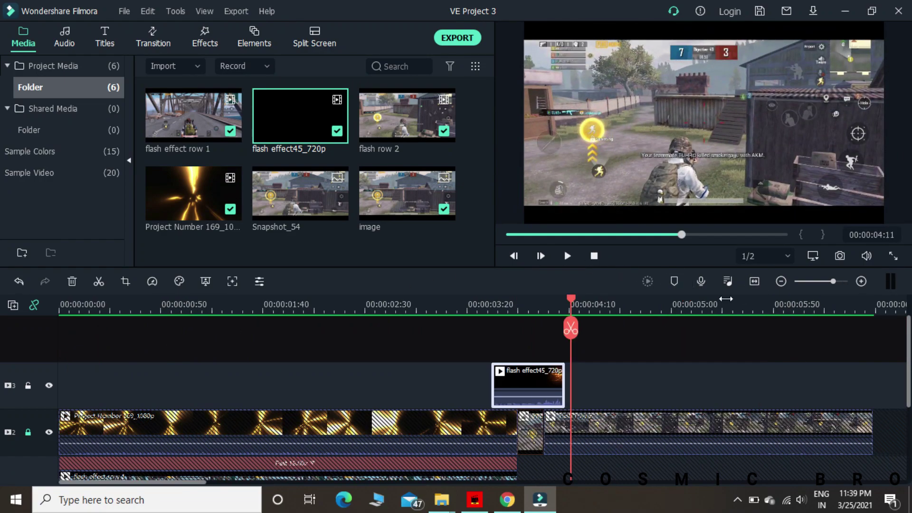
pyautogui.click(589, 264)
pyautogui.press('space')
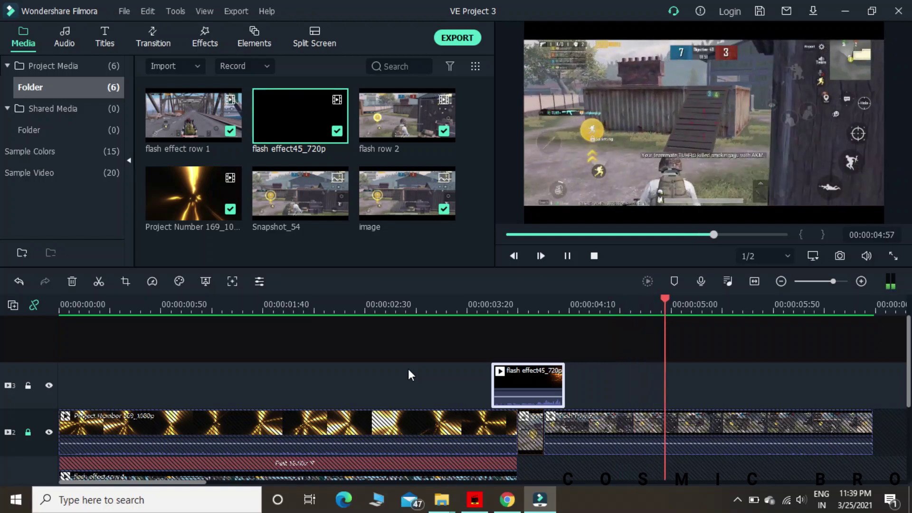
pyautogui.press('space')
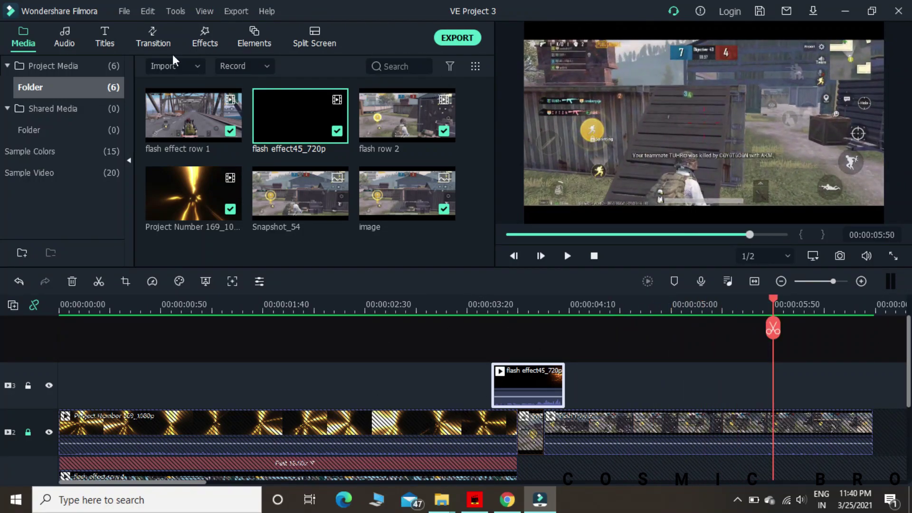
# Find the Cinema 21:9 effect by searching "ci", place it at the start of video track 4 and extend it to the sequence's end
pyautogui.click(203, 43)
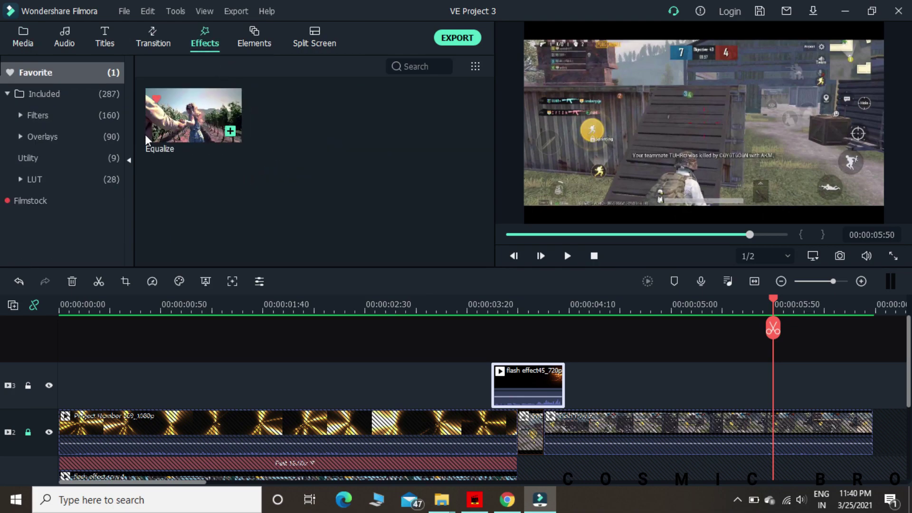
pyautogui.click(55, 93)
pyautogui.click(408, 67)
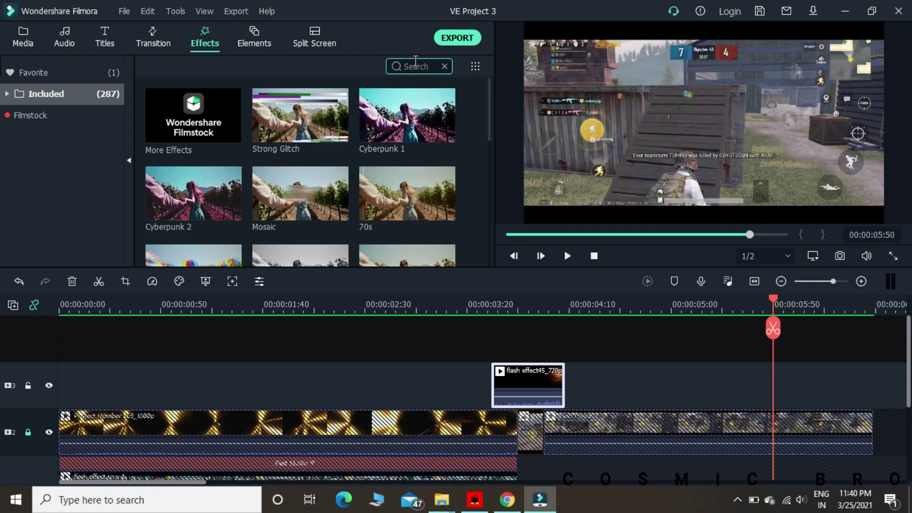
pyautogui.write('d')
pyautogui.moveTo(300, 115); pyautogui.dragTo(11, 347)
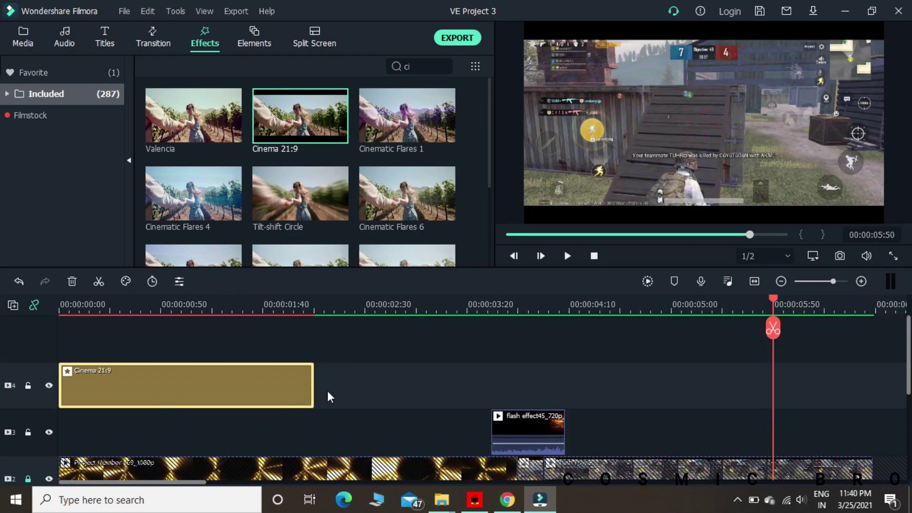
pyautogui.moveTo(314, 382); pyautogui.dragTo(872, 409)
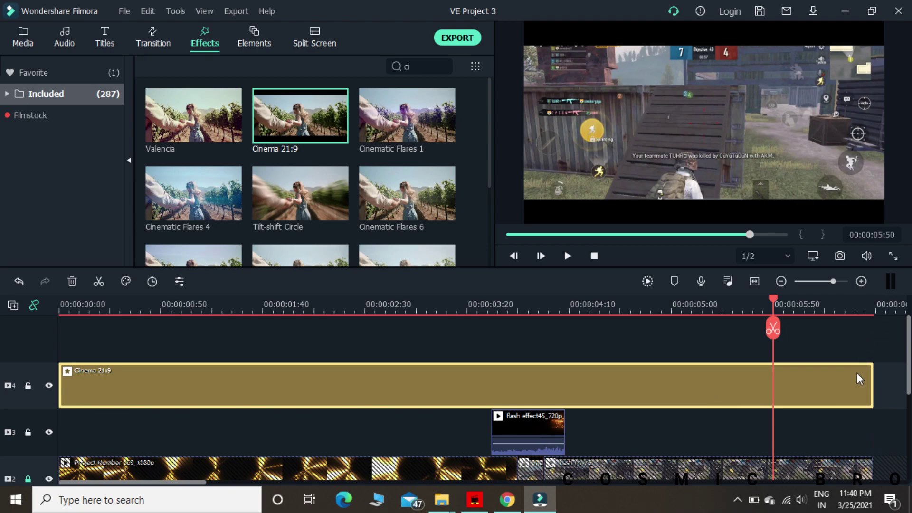
# Set the Cinema 21:9 effect's Border Height to -0.24, apply it and deselect the effect clip
pyautogui.doubleClick(644, 382)
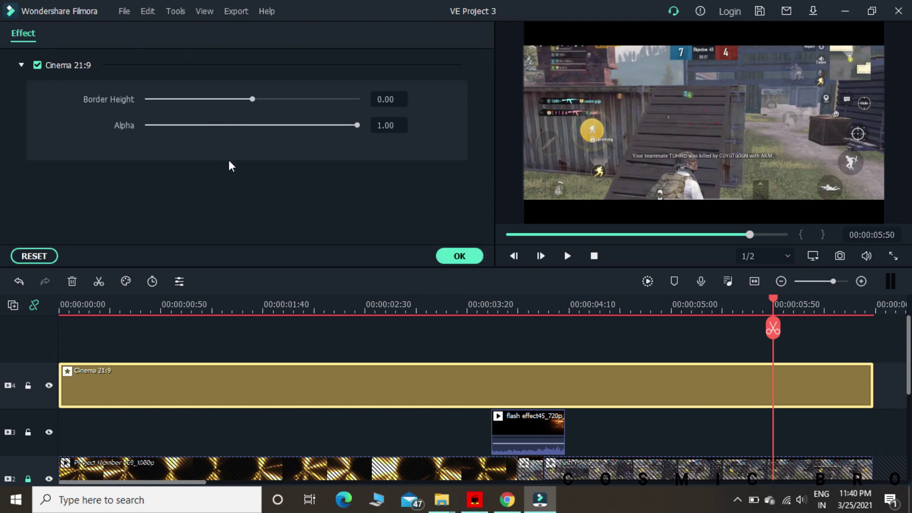
pyautogui.click(391, 99)
pyautogui.press('BackSpace')
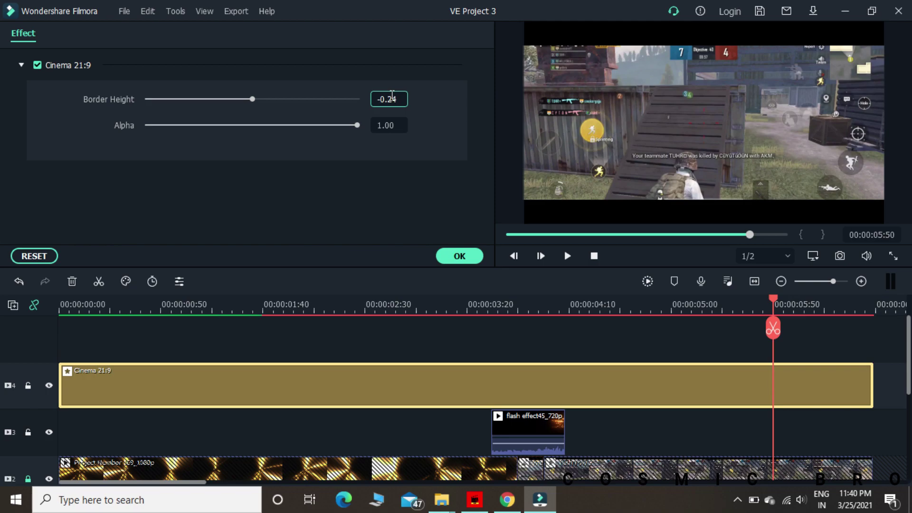
pyautogui.click(462, 257)
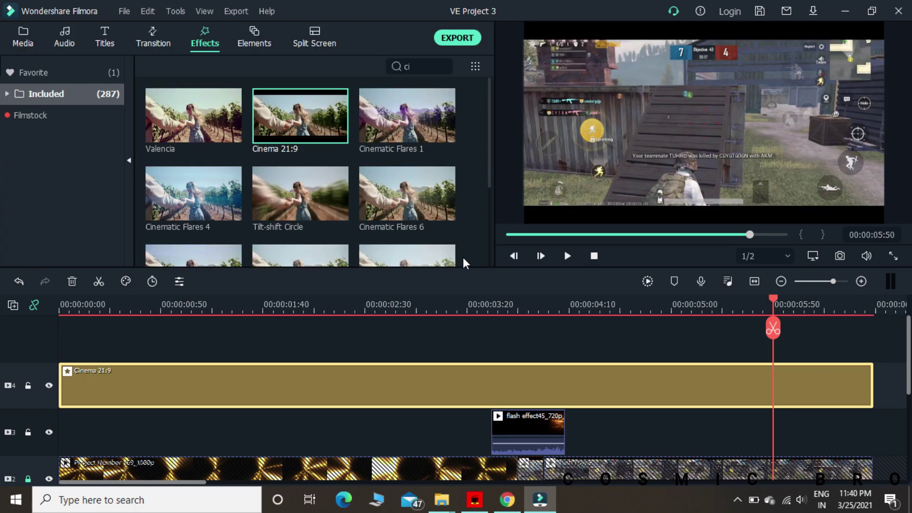
pyautogui.click(400, 399)
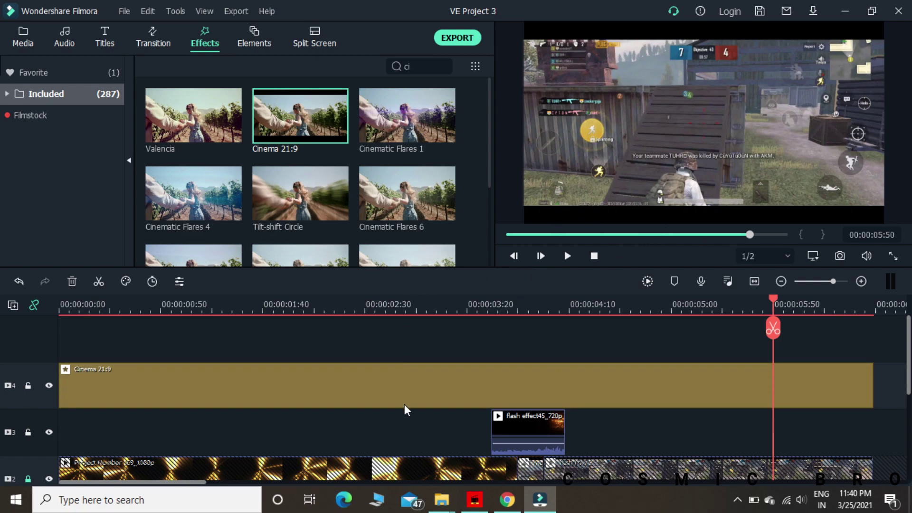
# Place the Tilt-shift Circle effect at the start of video track 5 and extend it to the sequence's end
pyautogui.moveTo(278, 213)
pyautogui.moveTo(300, 217); pyautogui.dragTo(317, 348)
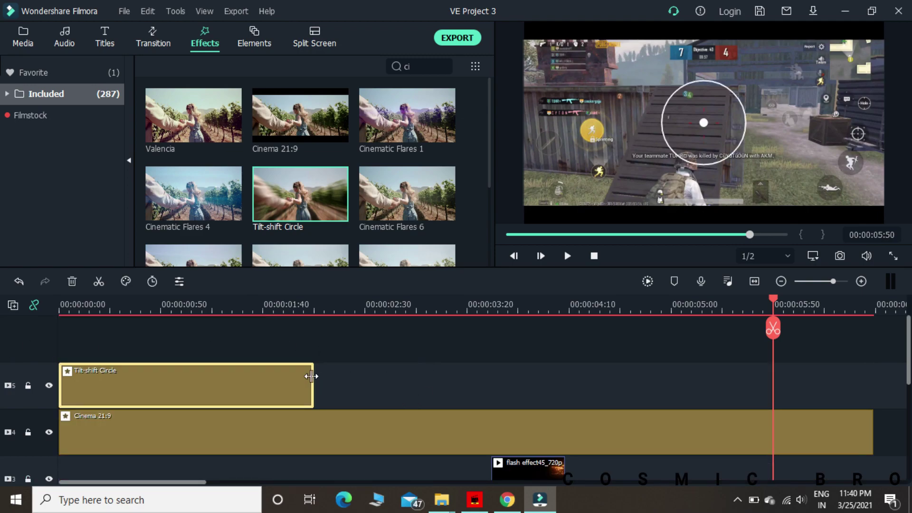
pyautogui.moveTo(313, 380); pyautogui.dragTo(872, 401)
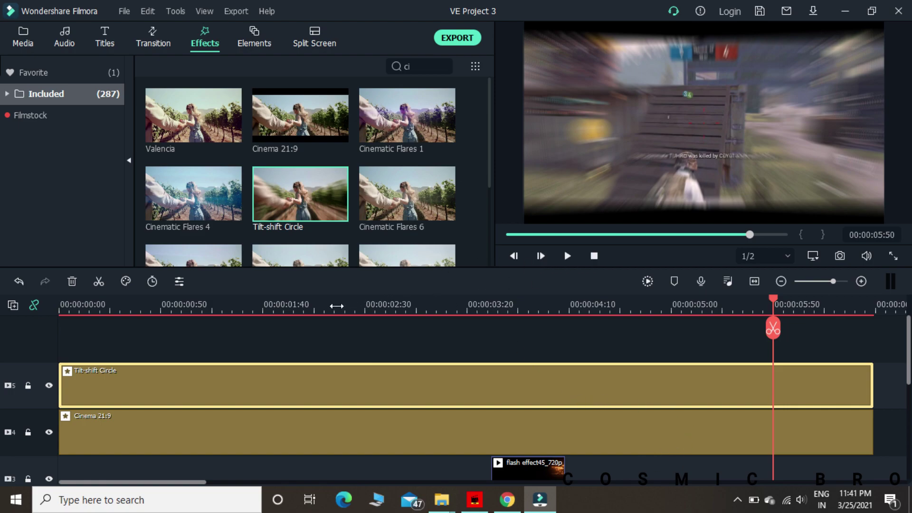
# At 00:00:00:56, set the Tilt-shift Circle effect's Size to 0.15, Intensity to 0.32, X to 0.46 and Y to 0.66, and apply it
pyautogui.click(243, 308)
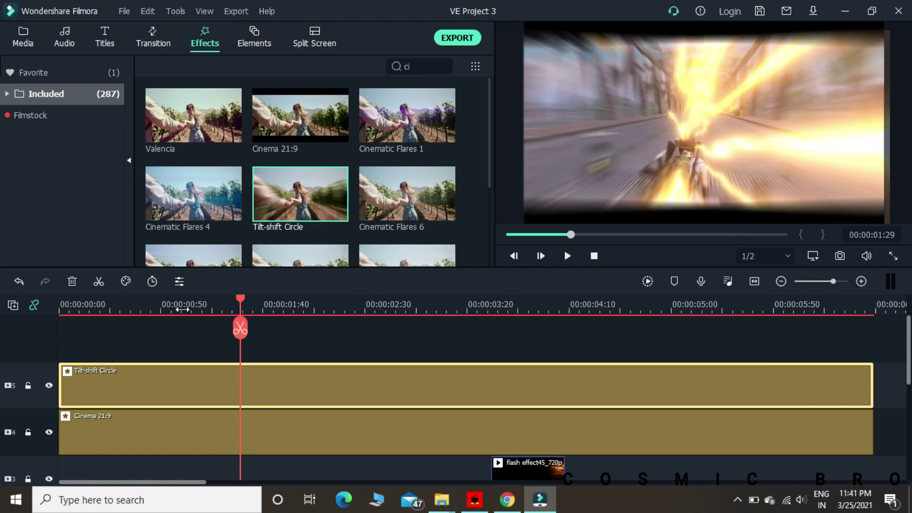
pyautogui.click(173, 308)
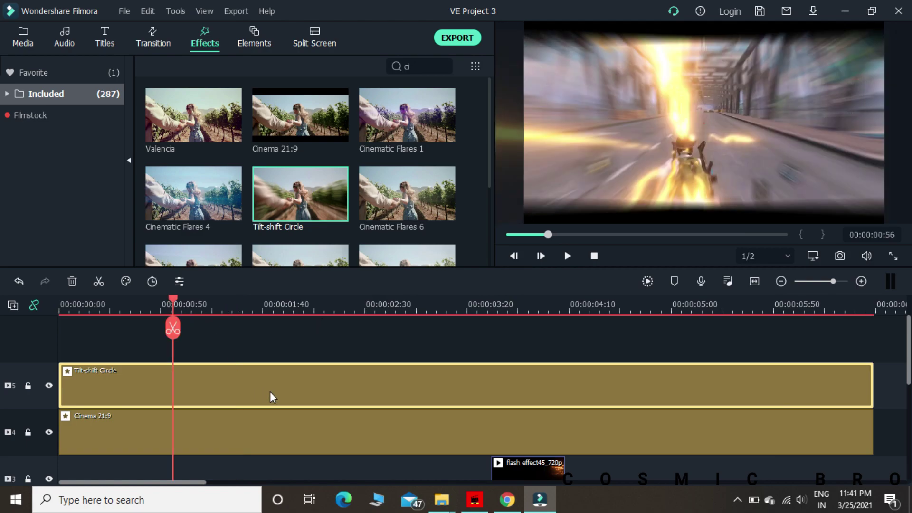
pyautogui.doubleClick(270, 392)
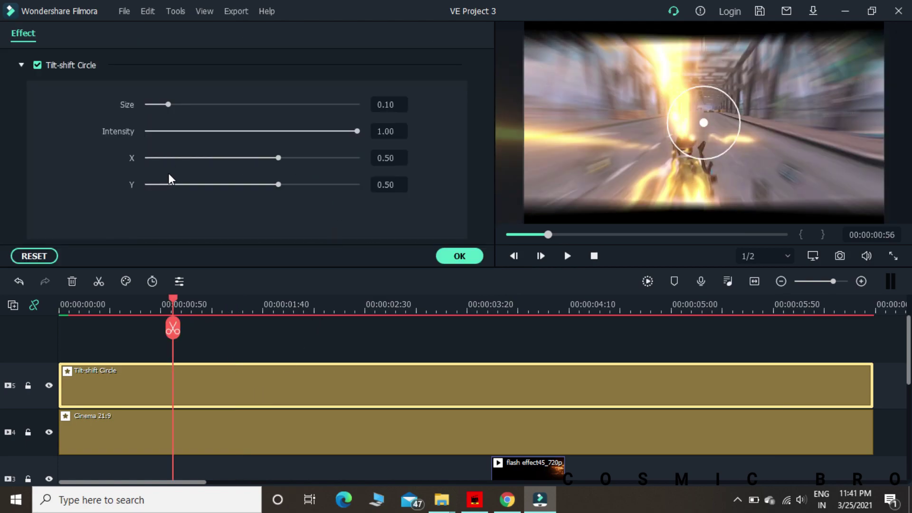
pyautogui.moveTo(168, 104); pyautogui.dragTo(178, 104)
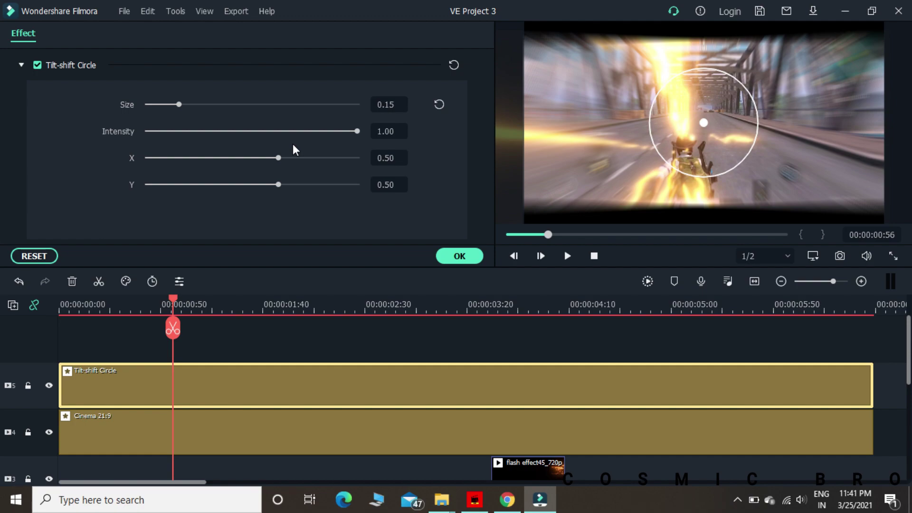
pyautogui.moveTo(356, 131); pyautogui.dragTo(212, 132)
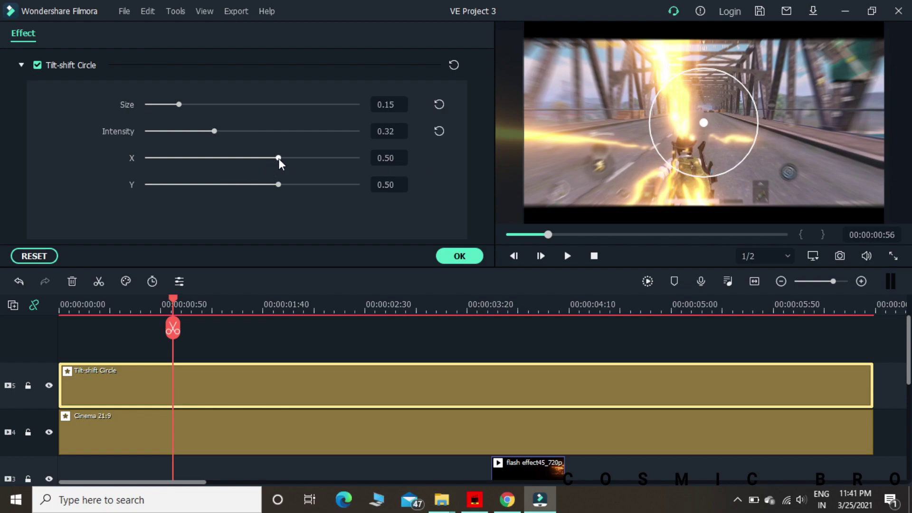
pyautogui.moveTo(279, 158); pyautogui.dragTo(276, 157)
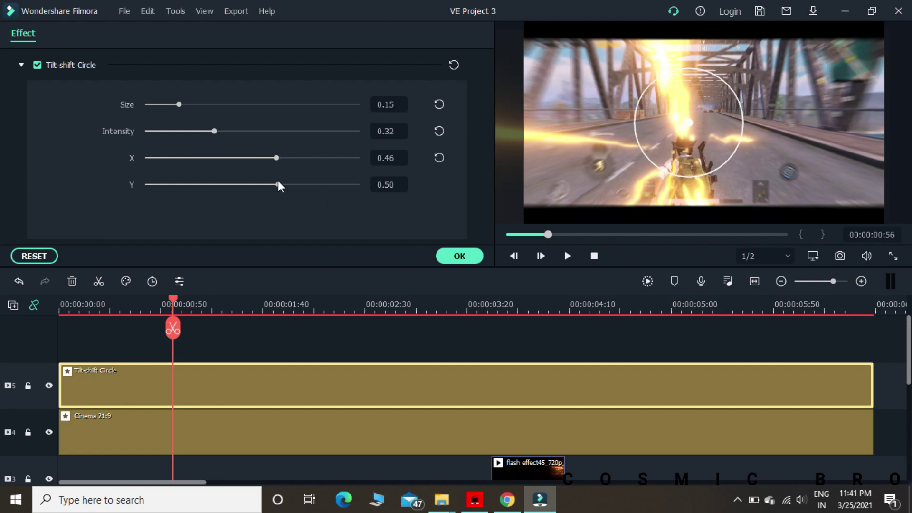
pyautogui.moveTo(278, 184); pyautogui.dragTo(286, 185)
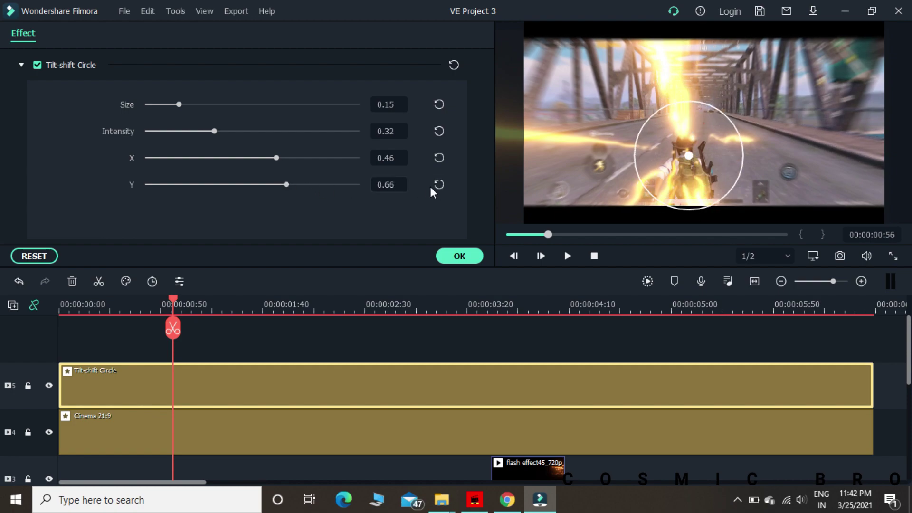
pyautogui.click(457, 256)
# Render the timeline preview, review the sequence and restart its playback from the beginning
pyautogui.click(647, 281)
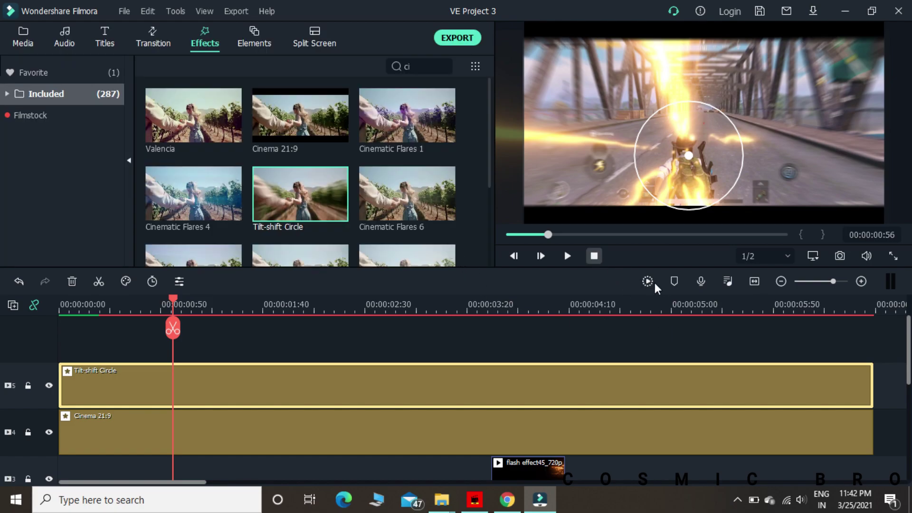
pyautogui.press('space')
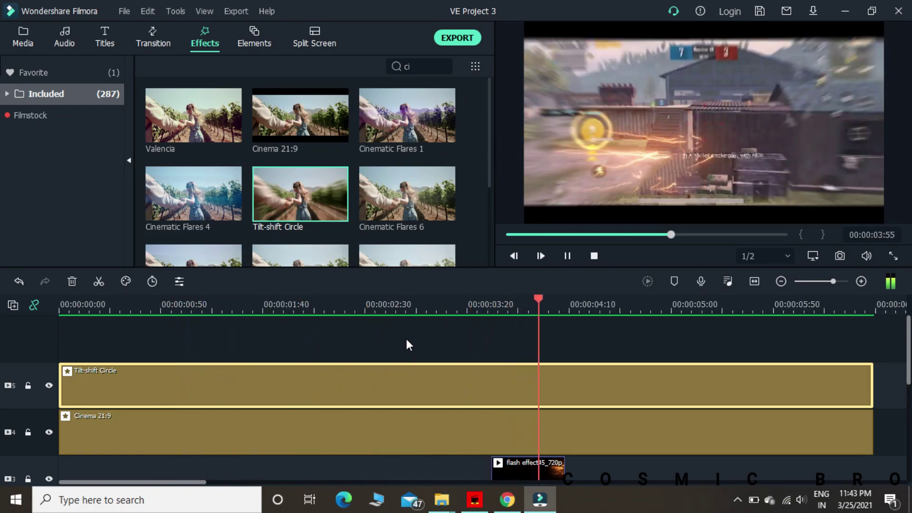
pyautogui.click(567, 257)
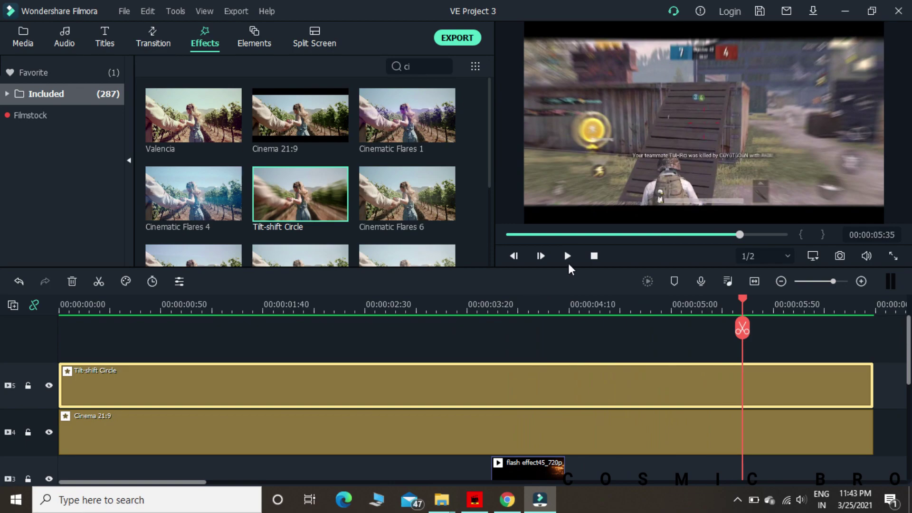
pyautogui.click(594, 259)
pyautogui.press('space')
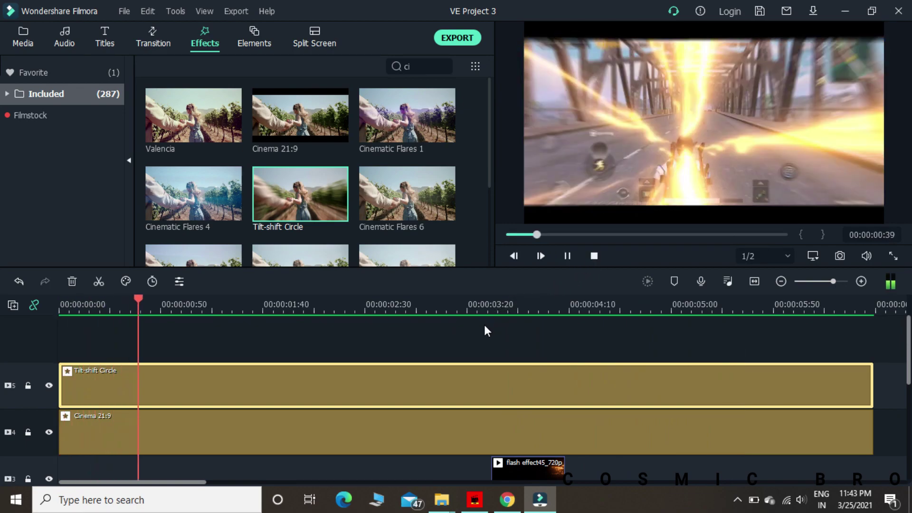